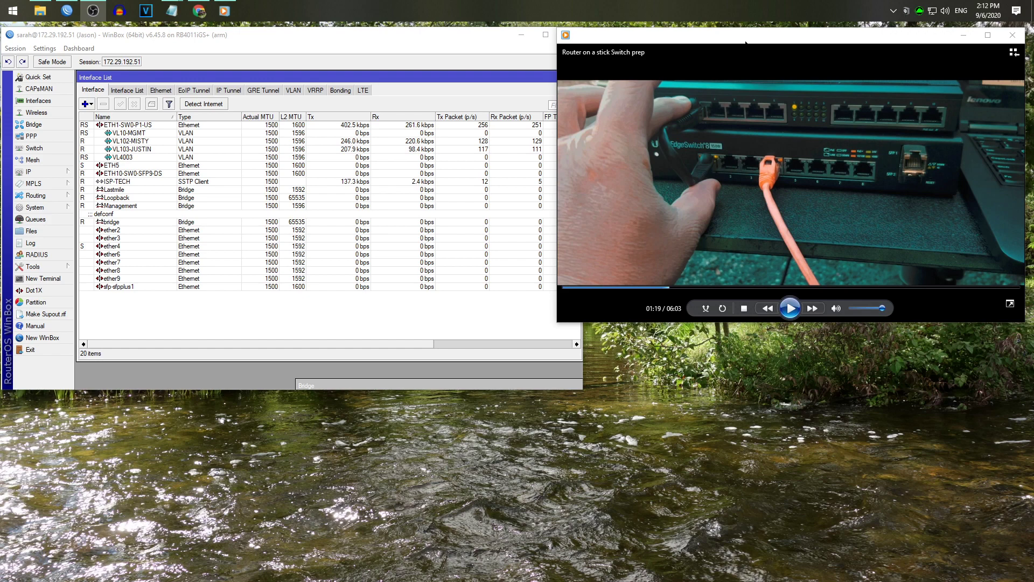
mouse_move(839, 205)
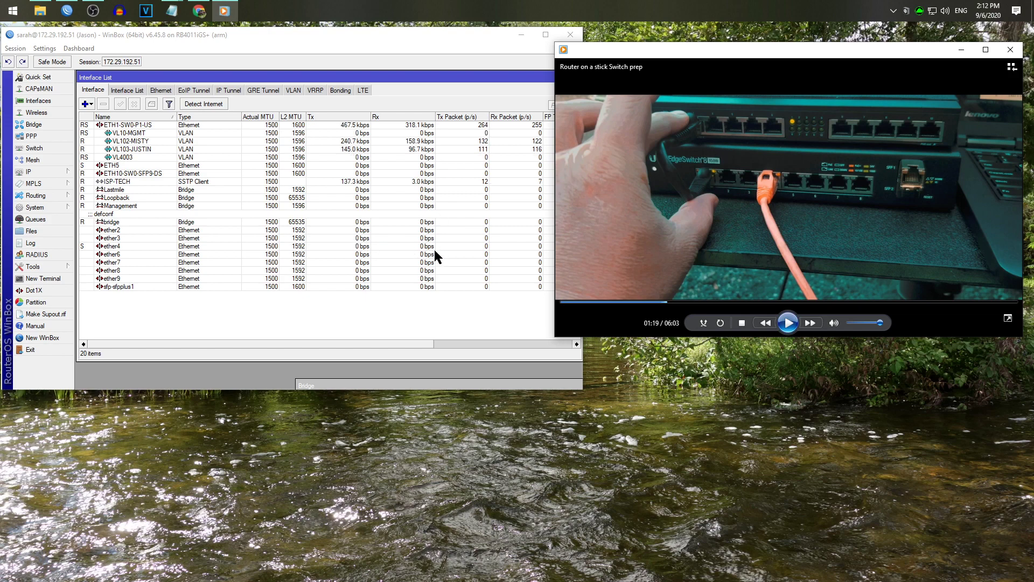
mouse_move(557, 195)
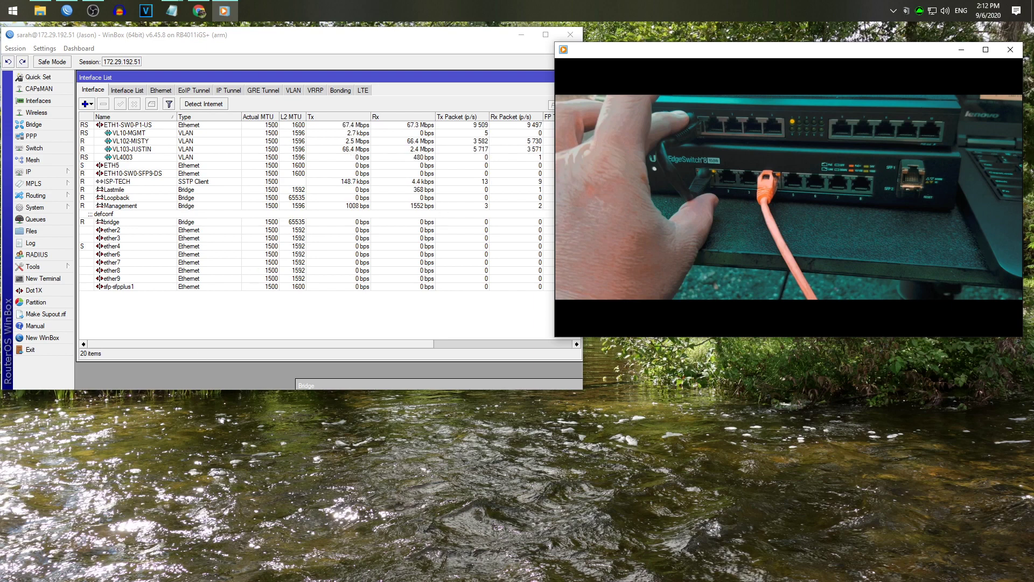
key(alt+Tab)
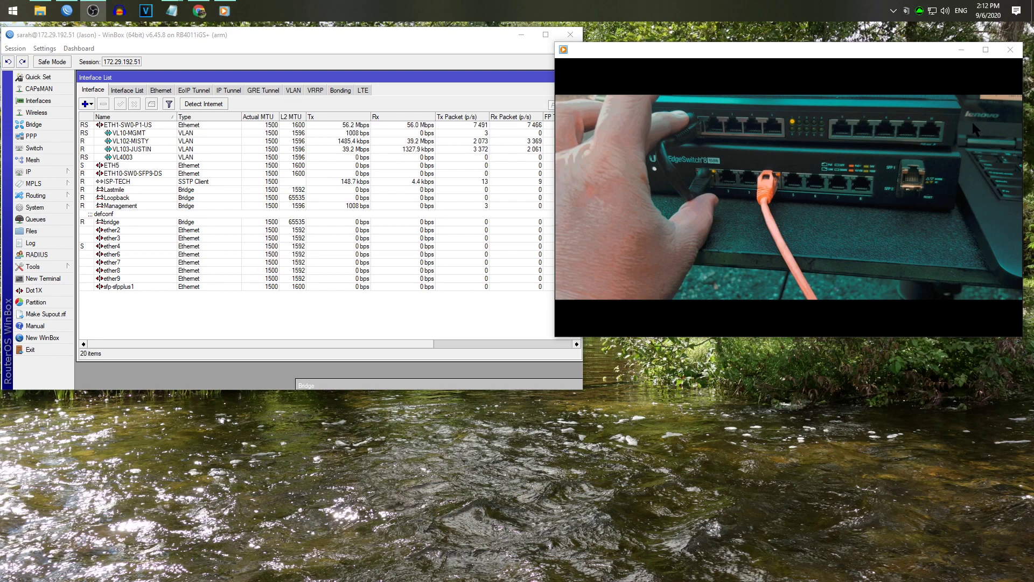
mouse_move(936, 146)
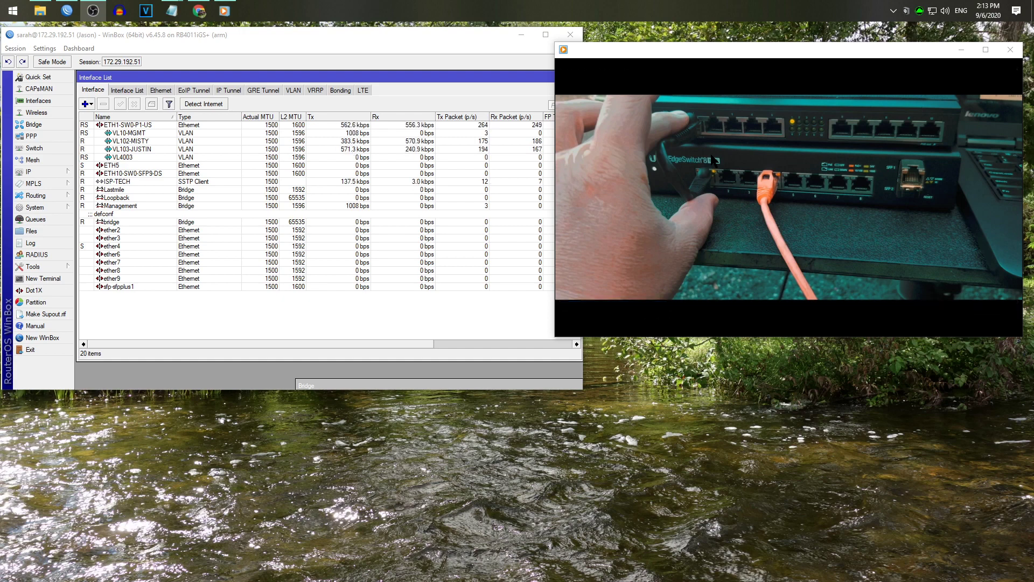
mouse_move(708, 145)
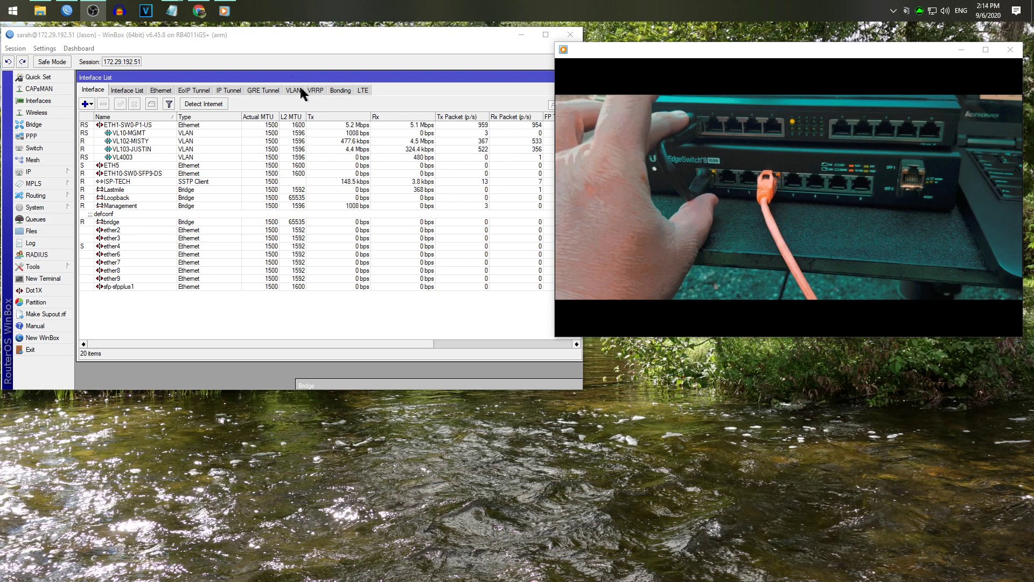
Start a new bonding interface and look up the slave candidates ETH5 and ether6 in the interface list
click(332, 91)
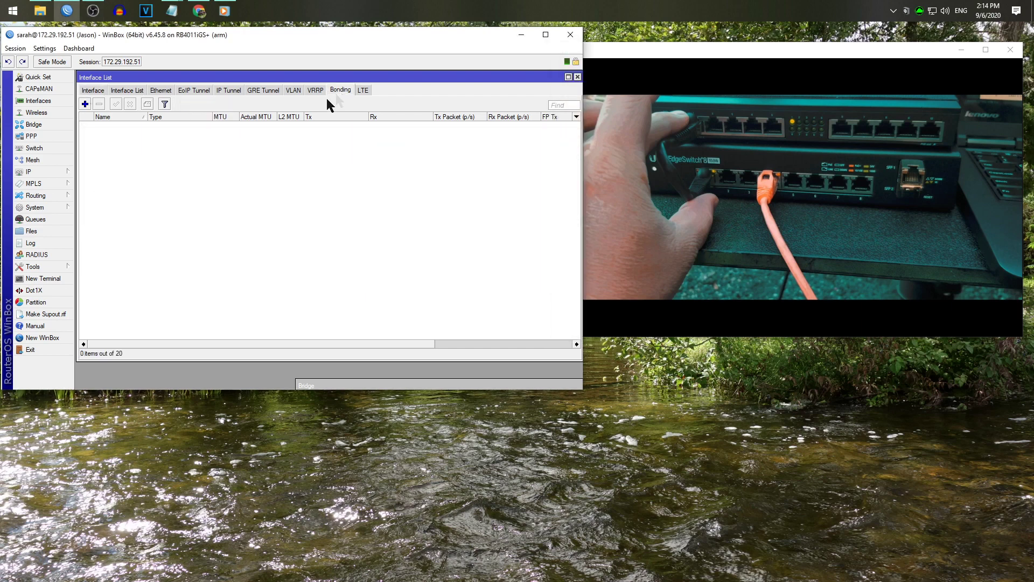
click(87, 104)
click(269, 123)
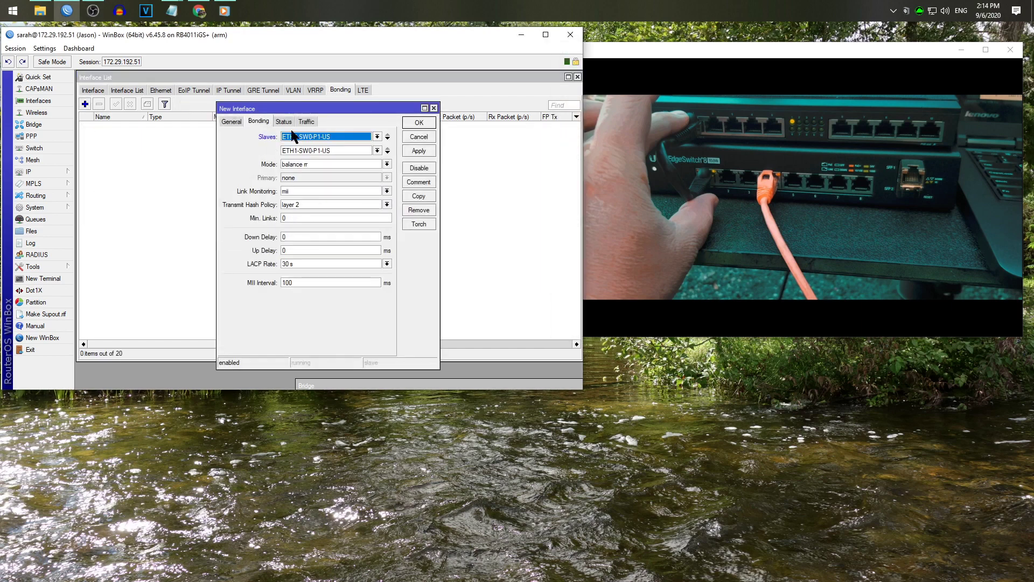
click(368, 134)
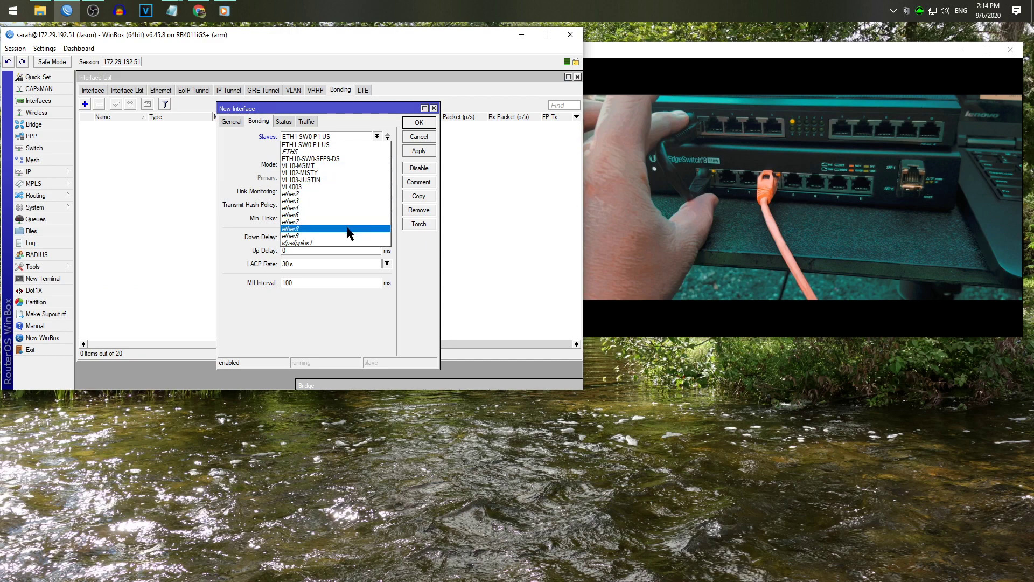
click(98, 91)
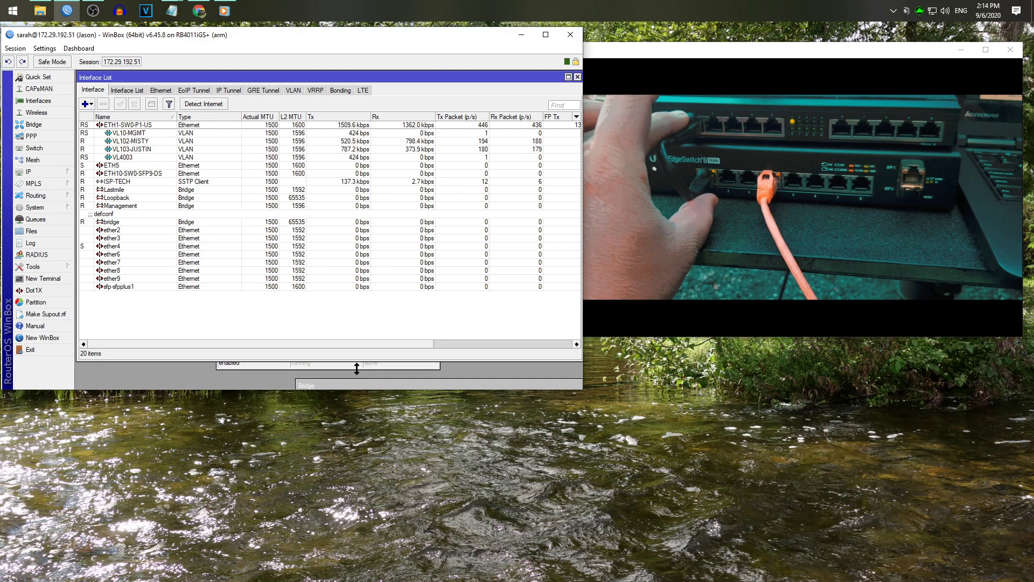
click(120, 165)
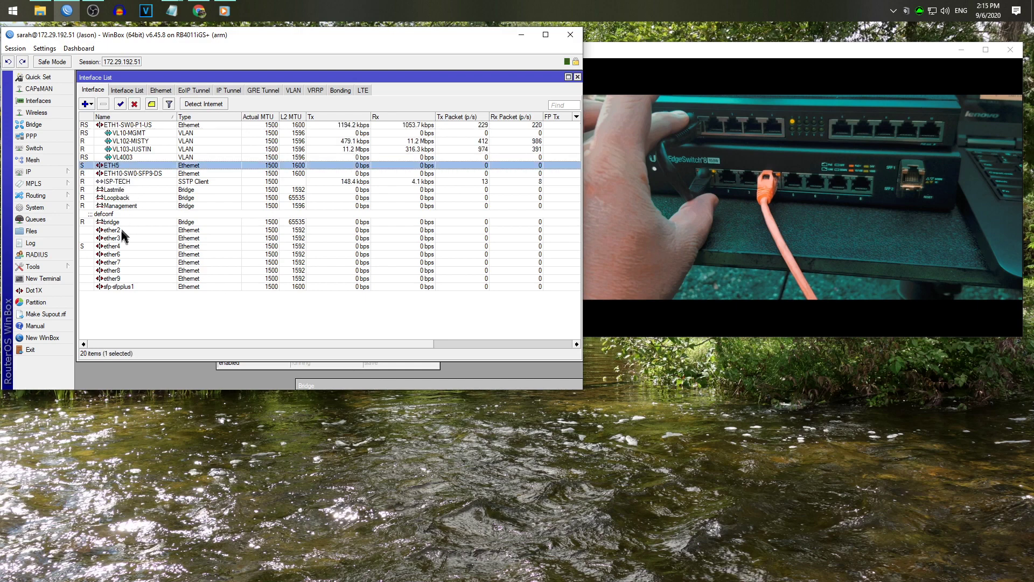
click(121, 255)
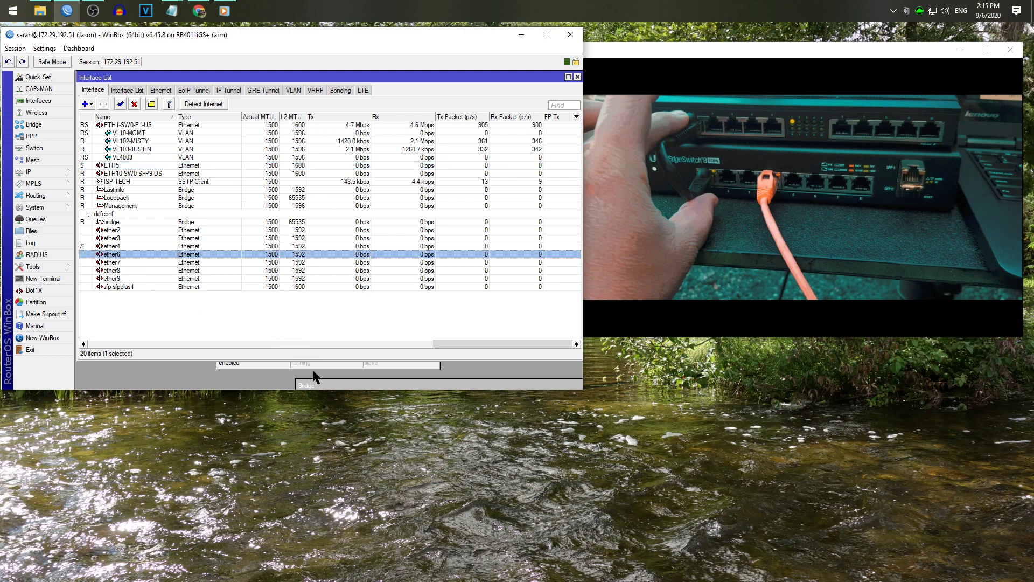
Set the new bonding interface's two slaves to ETH5 and ether6
click(312, 365)
click(377, 136)
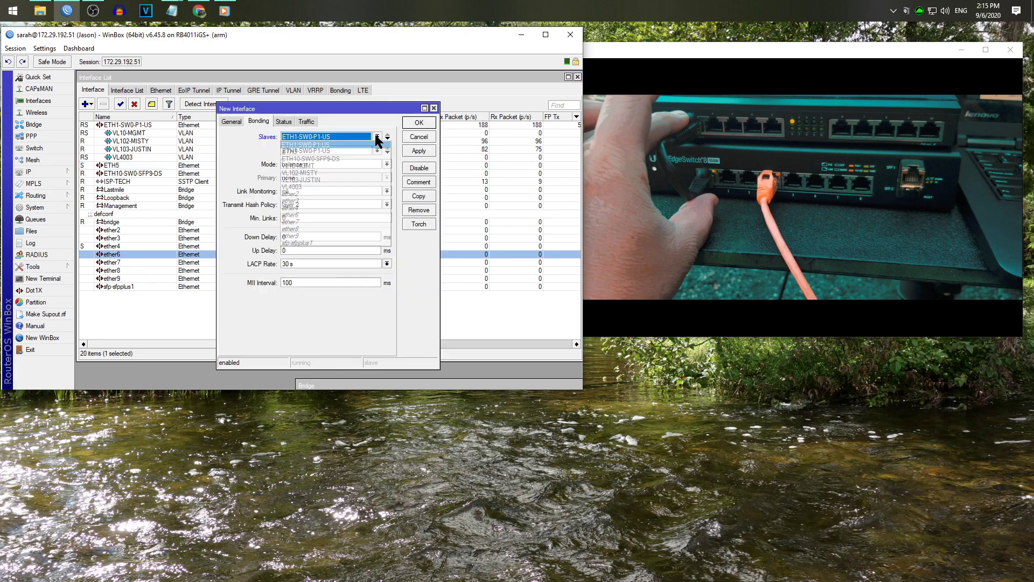
click(362, 160)
click(377, 151)
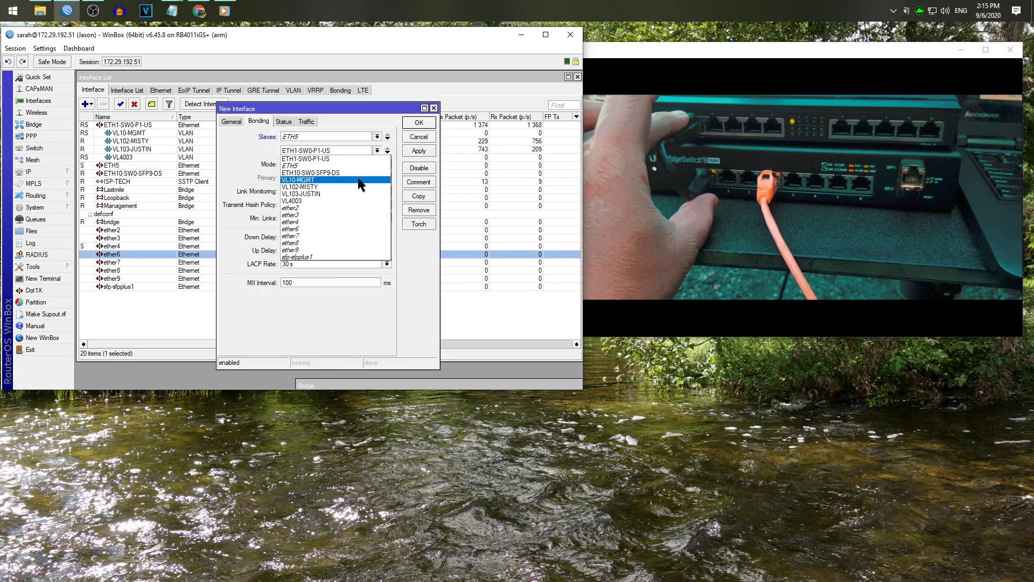
click(354, 229)
Name the bonding interface Gibbly and try to create it
click(239, 124)
double_click(321, 137)
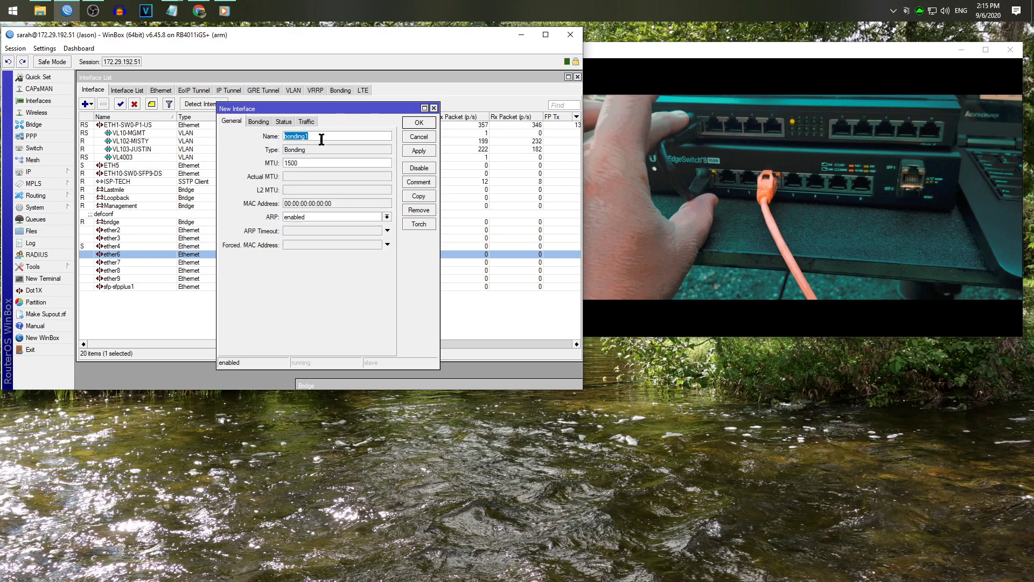
text(Gibbly)
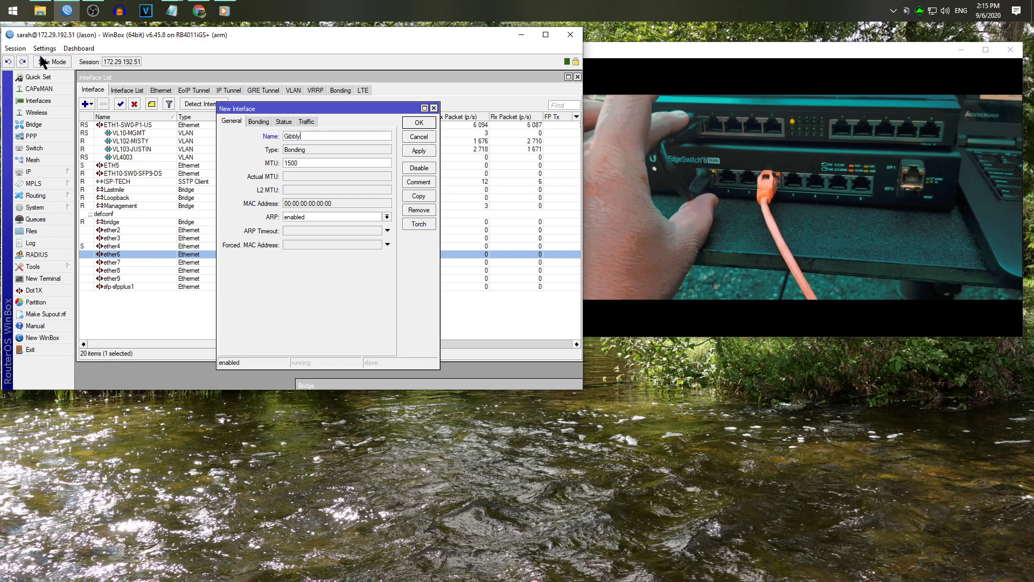
click(424, 122)
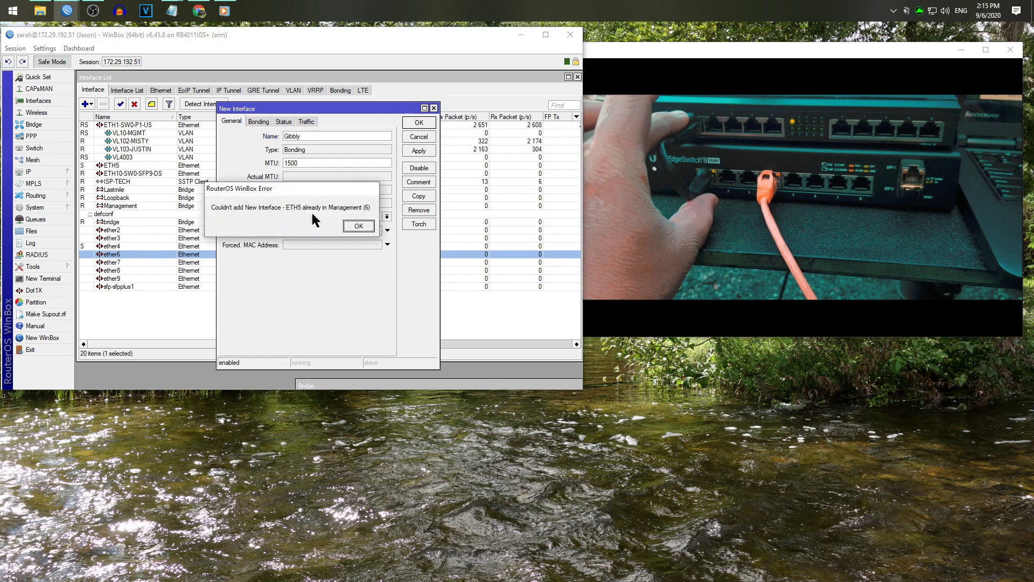
click(358, 227)
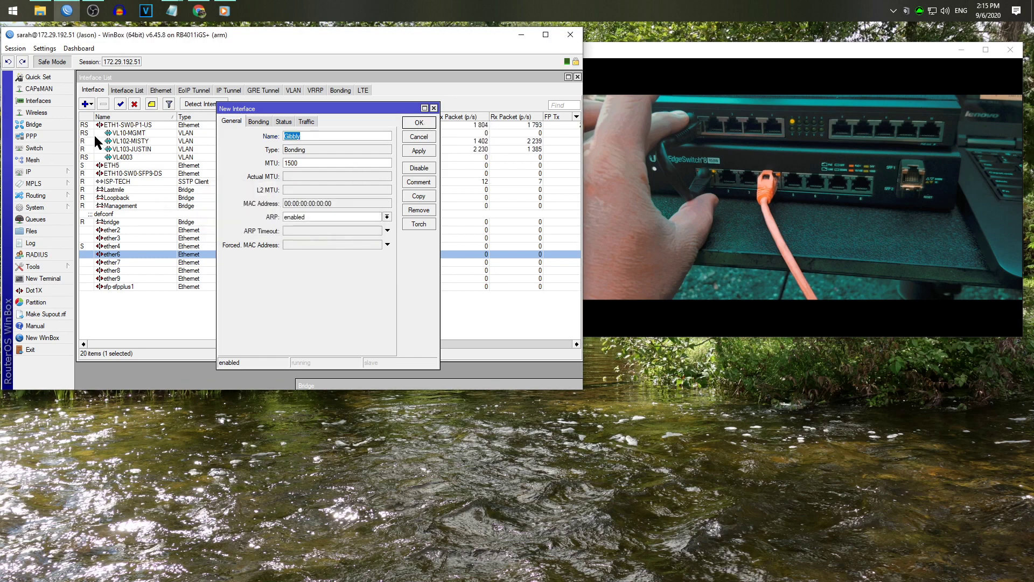
Disable the ETH5 port of the Management bridge
click(61, 124)
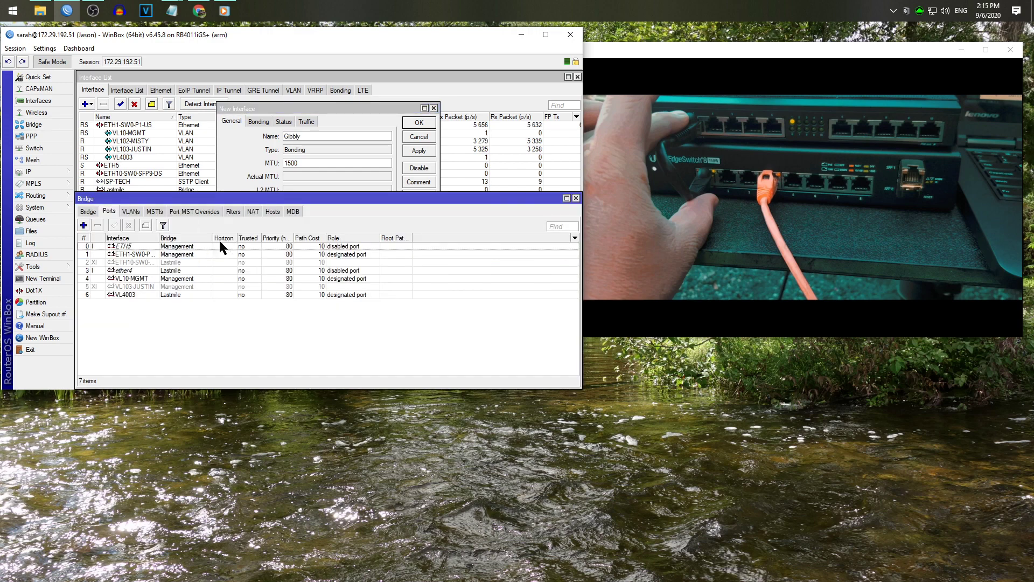
click(147, 247)
click(132, 226)
Create the Gibbly bonding interface and remove it again from the interface list
click(347, 129)
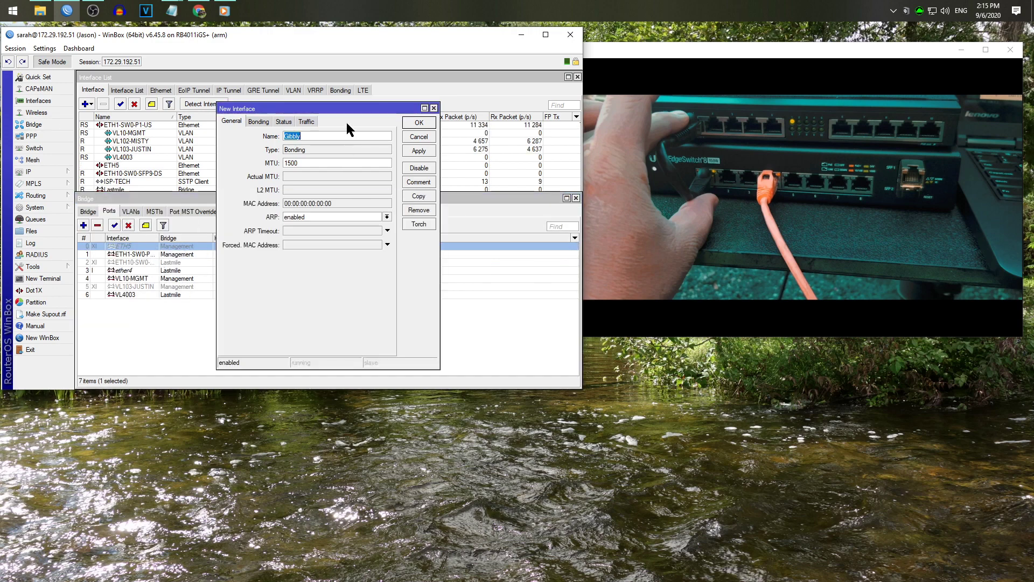
click(419, 124)
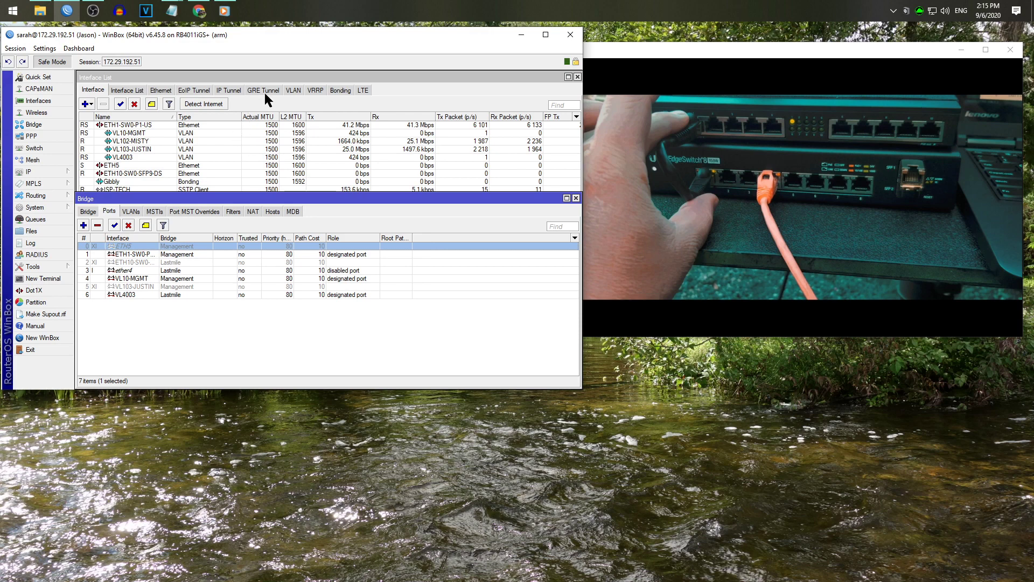
click(303, 80)
click(135, 181)
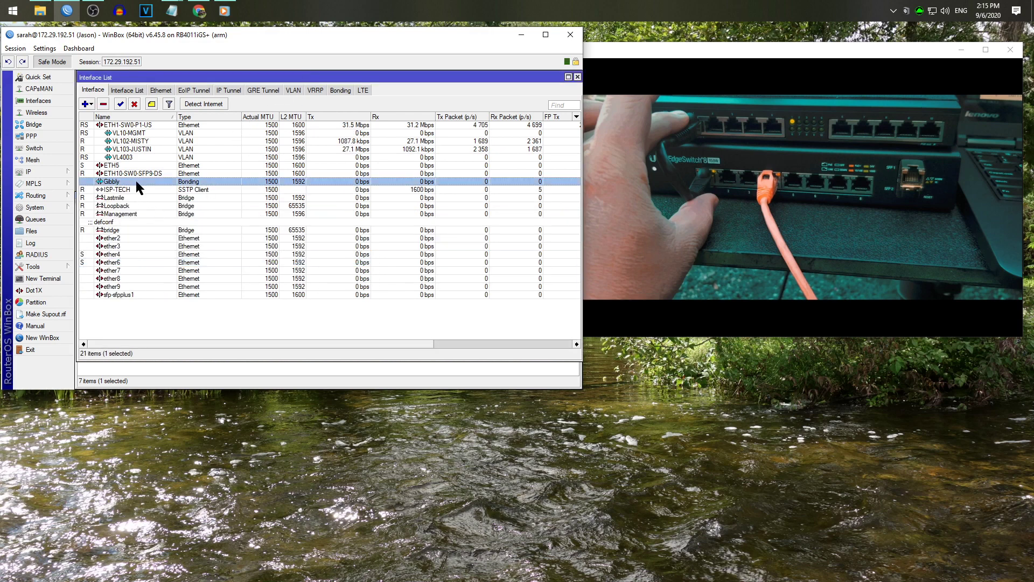
click(104, 104)
mouse_move(666, 164)
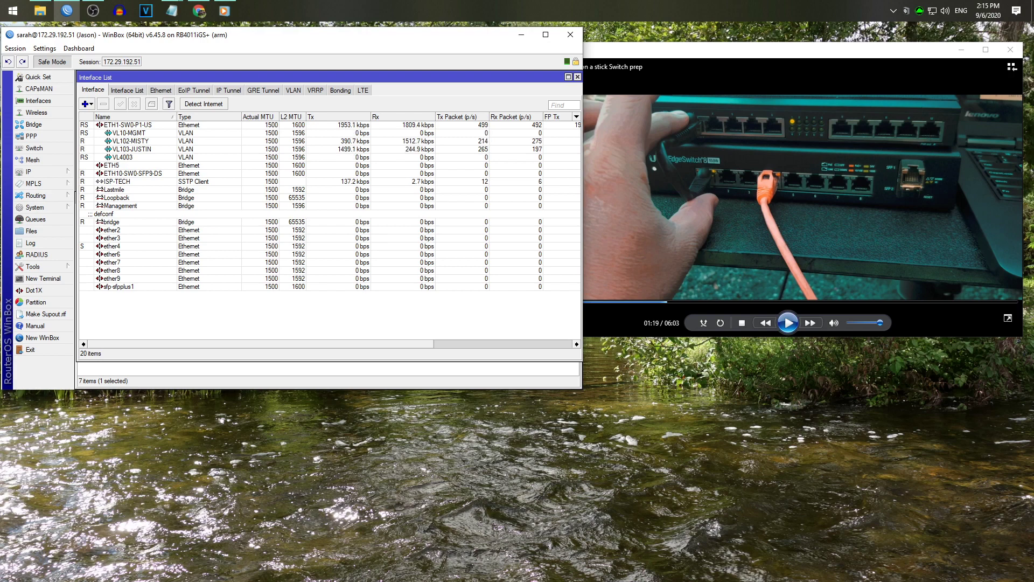
click(804, 157)
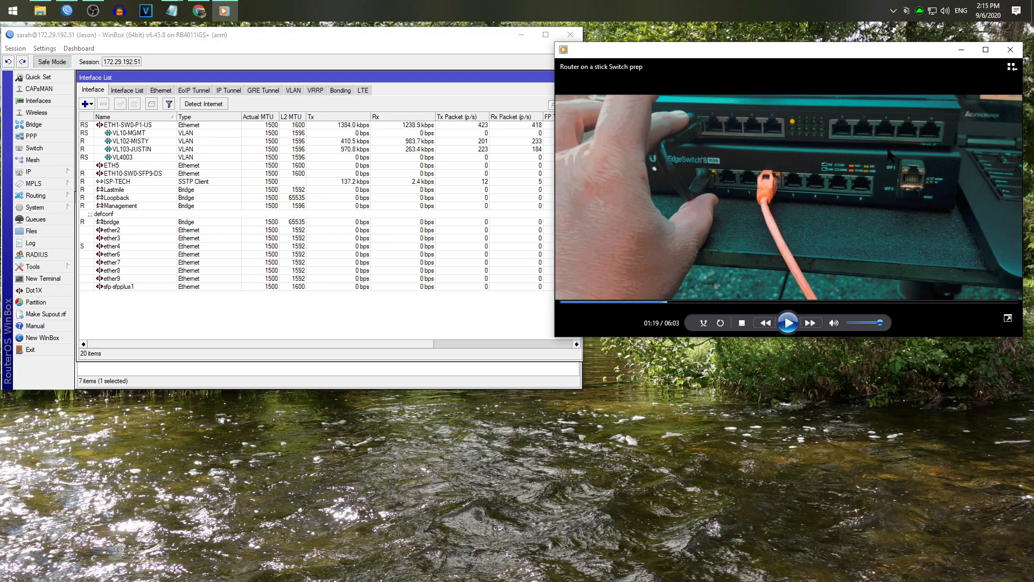
click(461, 102)
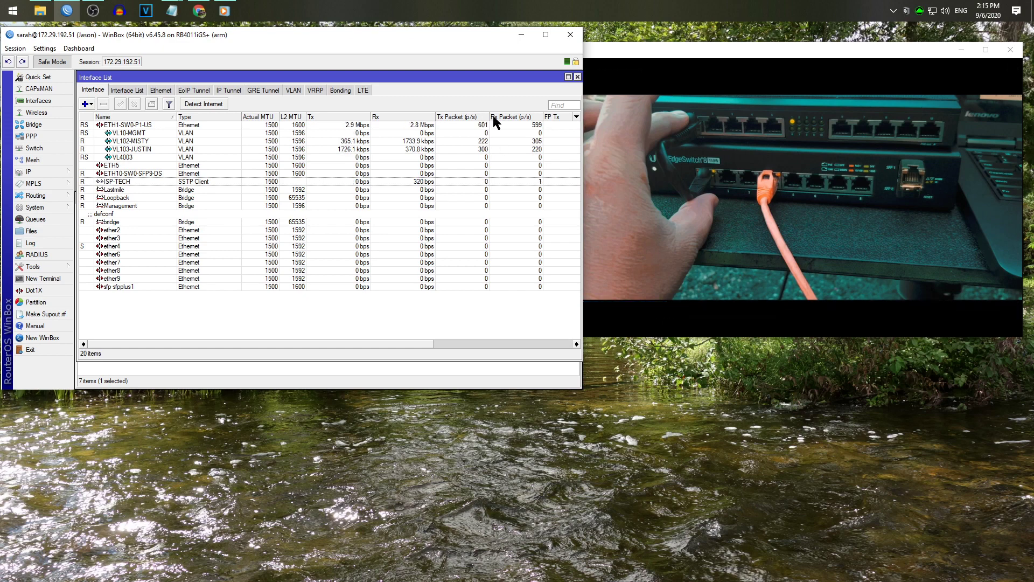
mouse_move(919, 169)
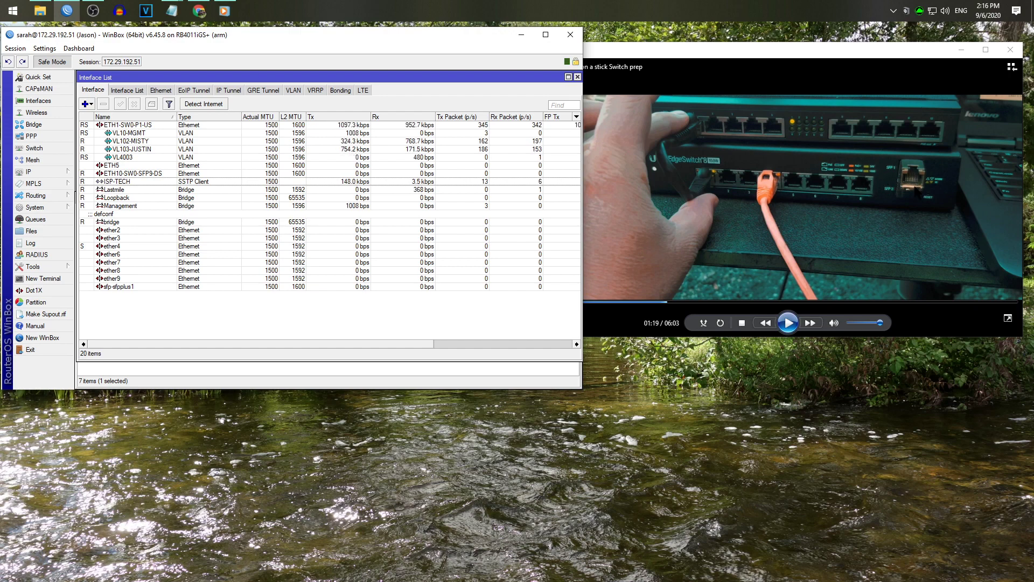
click(141, 134)
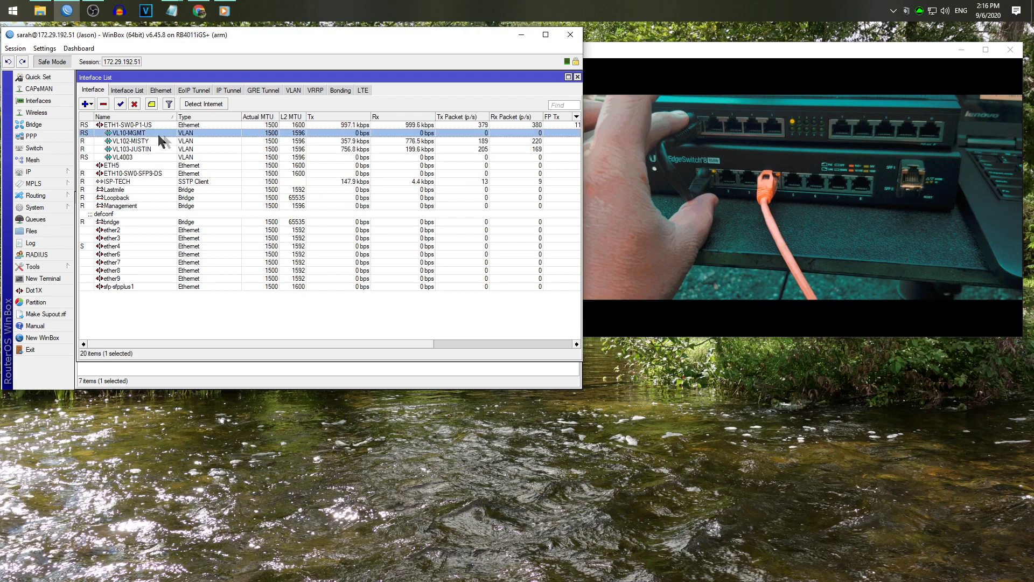
mouse_move(737, 163)
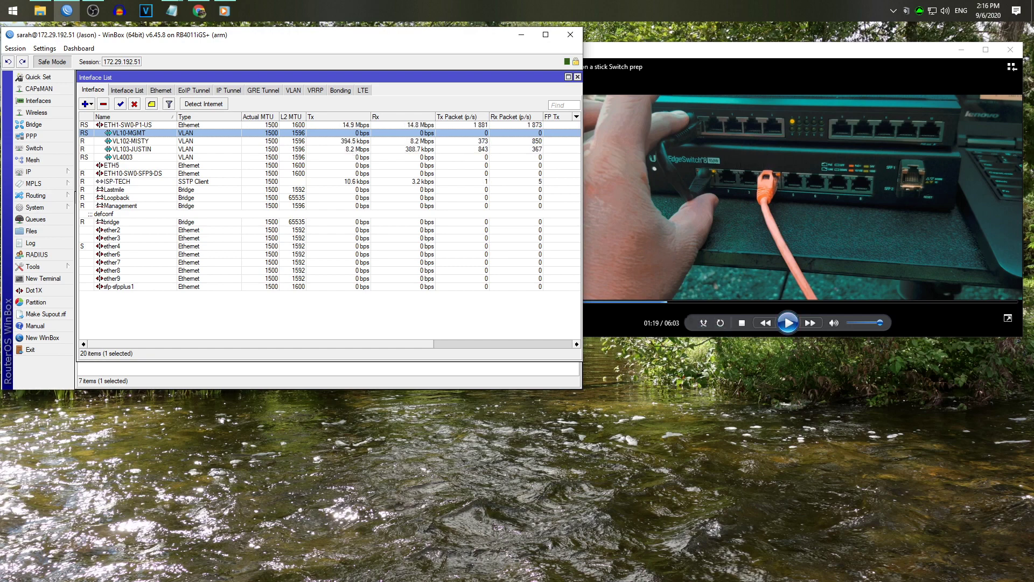
click(678, 303)
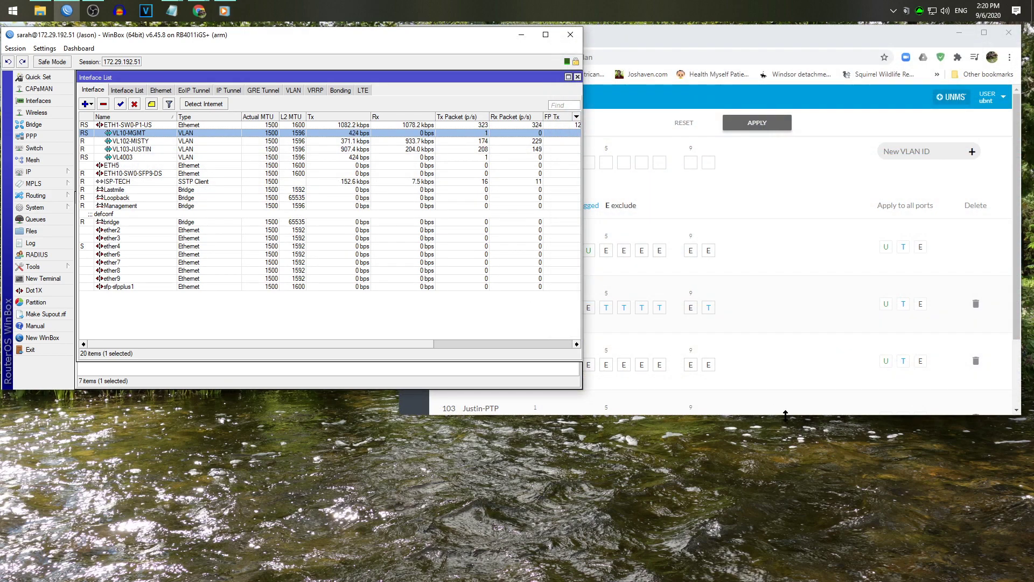
Compare the router's VLAN interfaces under ETH1-SW0-P1-US with the EdgeSwitch VLAN table in the browser, down to VLAN 4003
key(alt+Tab)
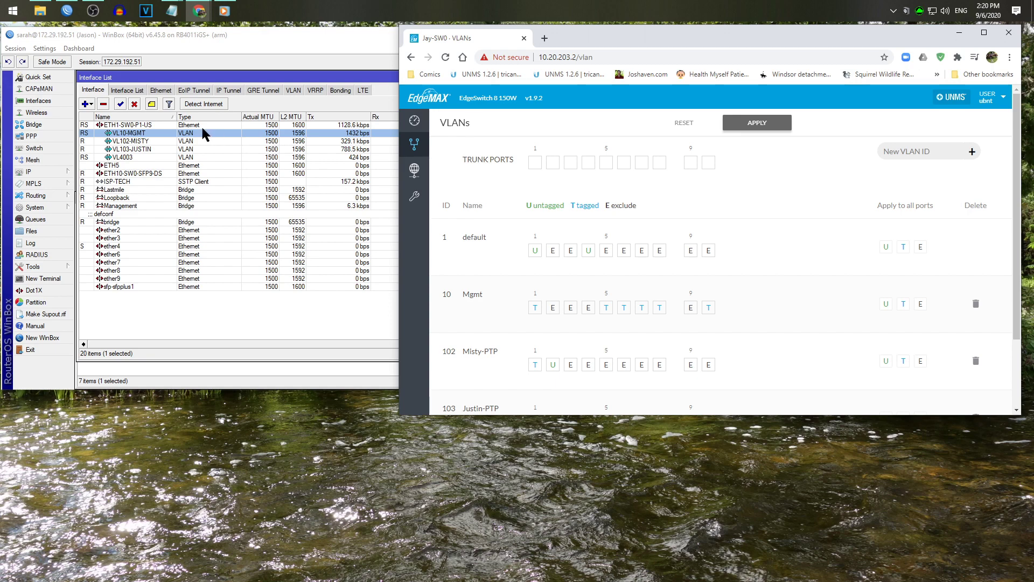
click(157, 137)
click(163, 148)
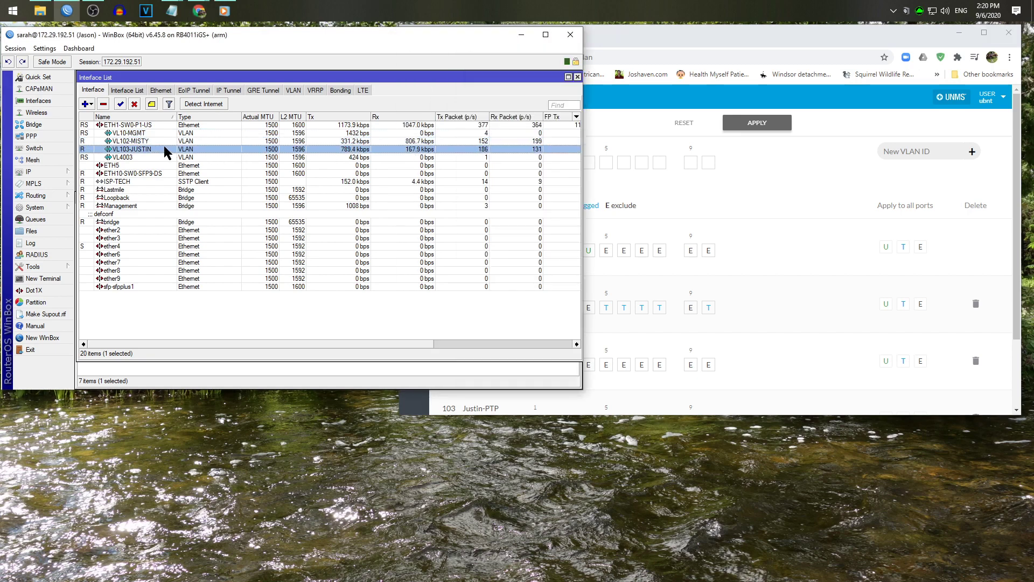
click(164, 156)
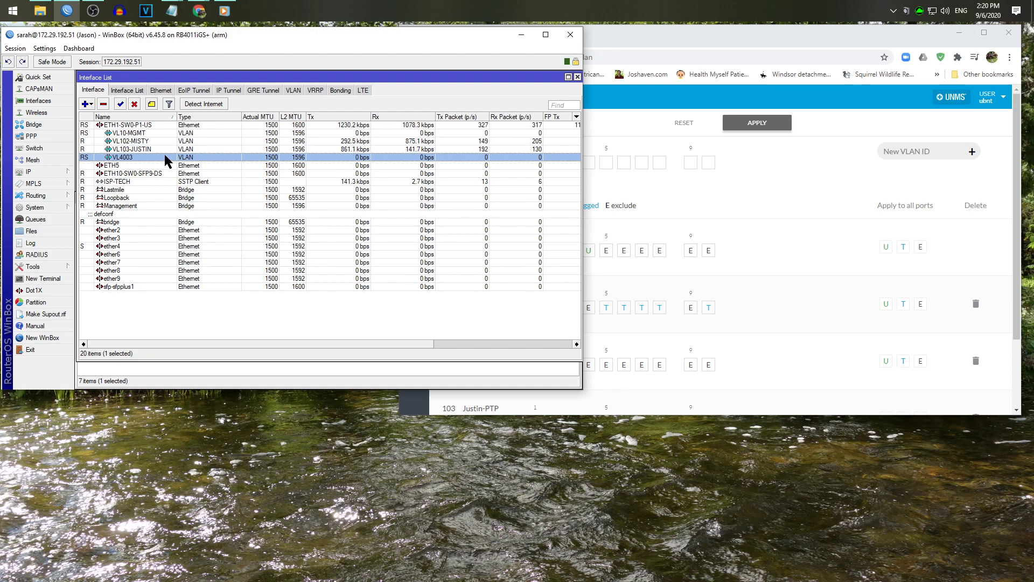
click(141, 130)
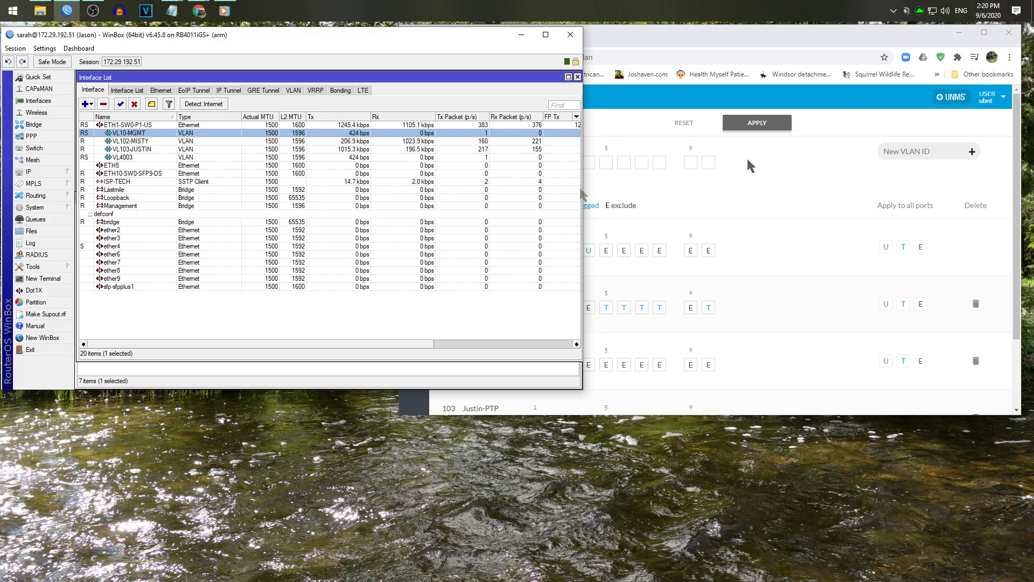
click(821, 49)
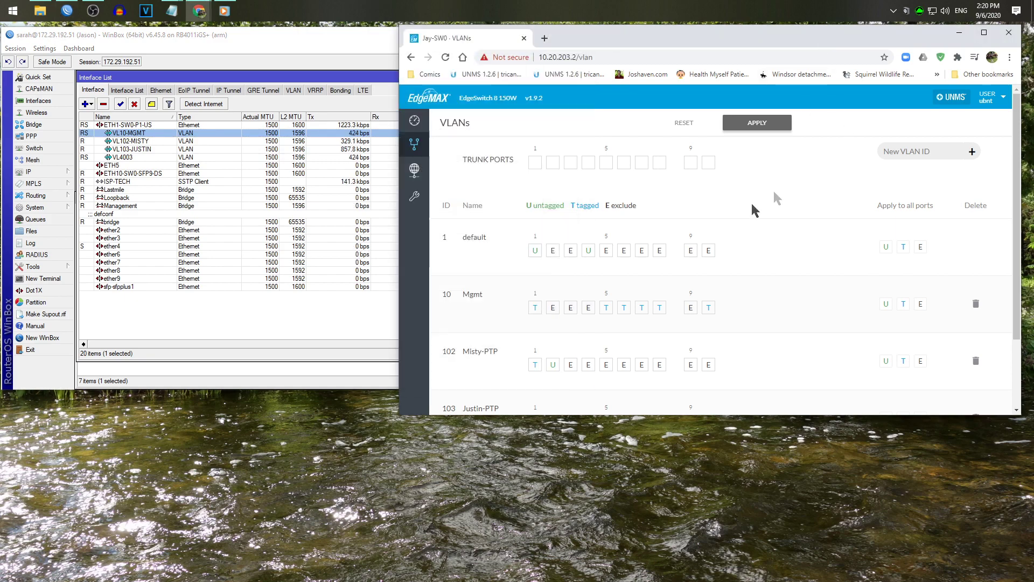
scroll(771, 393, down, 2)
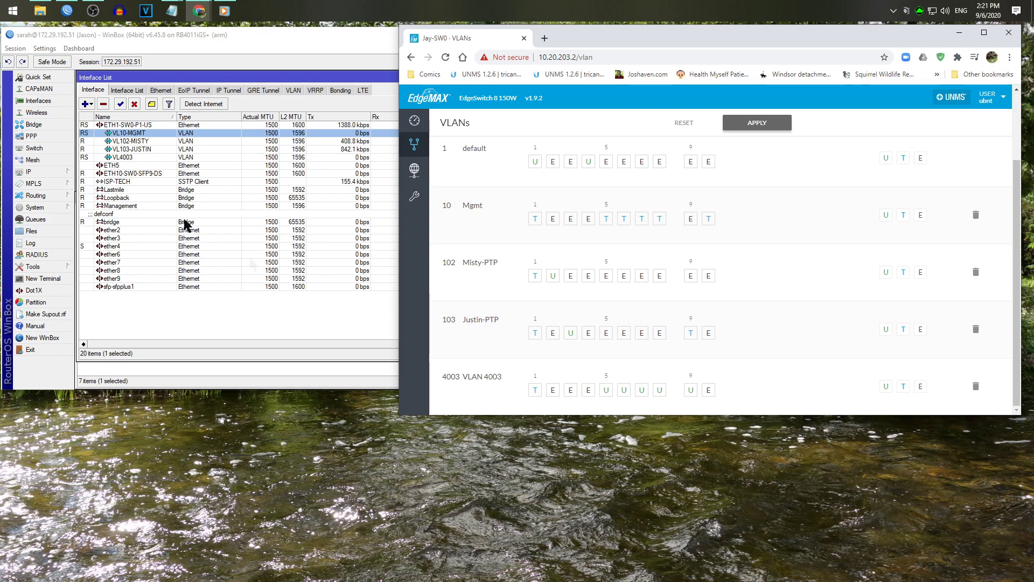
click(122, 158)
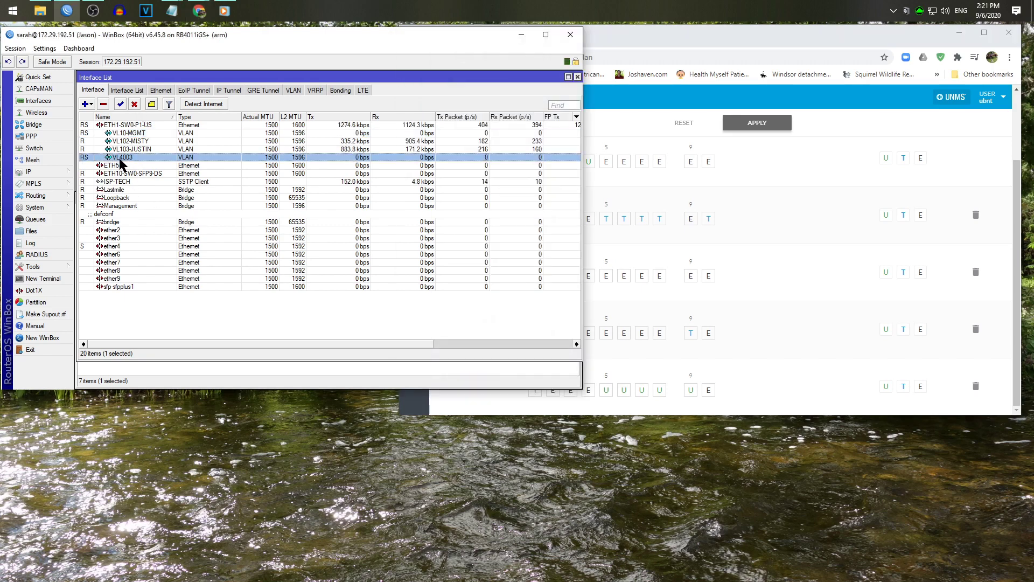
Disable the VL4003 VLAN interface on the router, check the switch's VLAN table in the browser, and enable the interface again
click(135, 104)
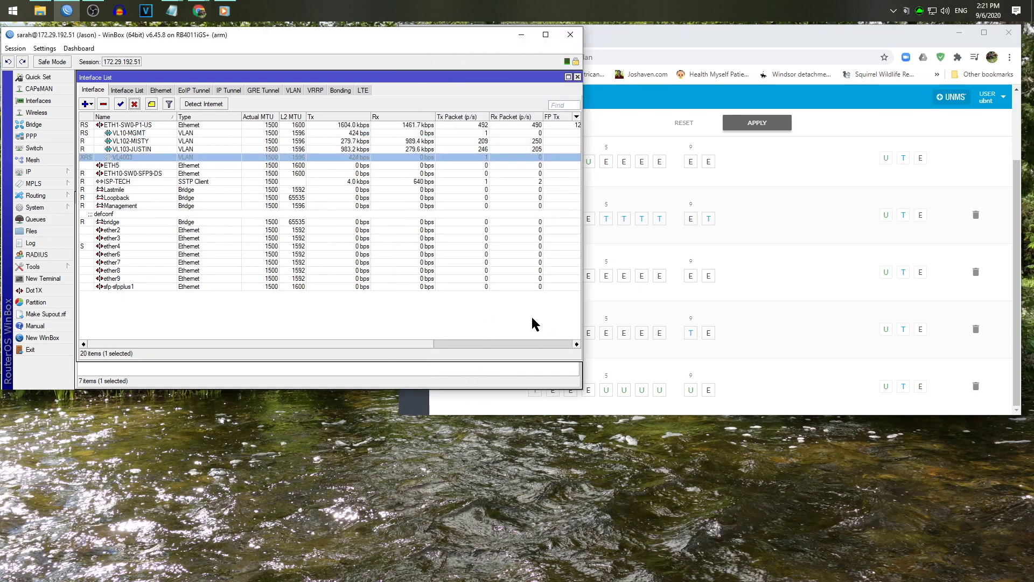
click(772, 389)
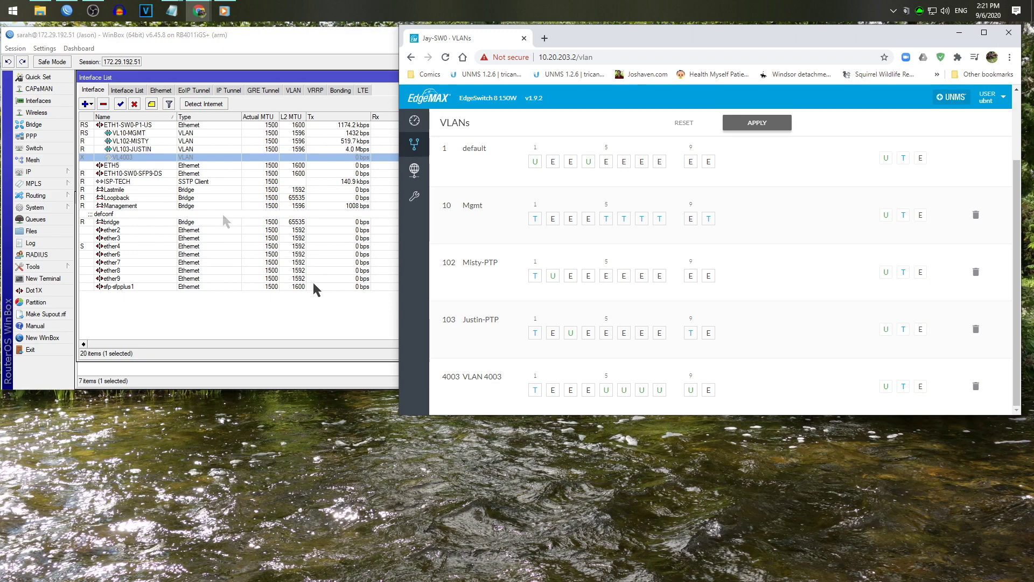
click(121, 104)
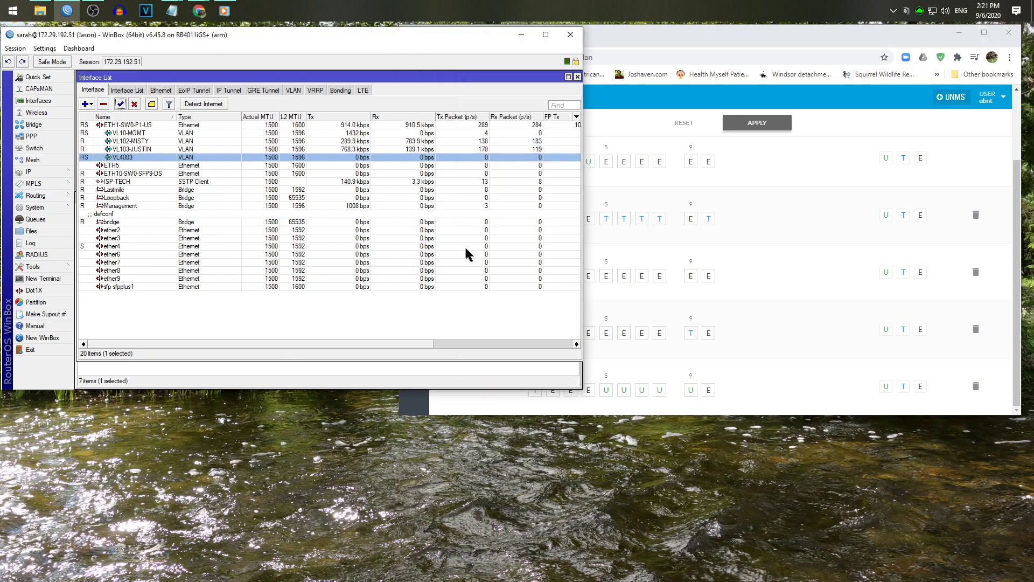
Compare the switch's VLAN 4003 port tagging with the VLAN ID and parent interface in the router's VL4003 settings
click(816, 393)
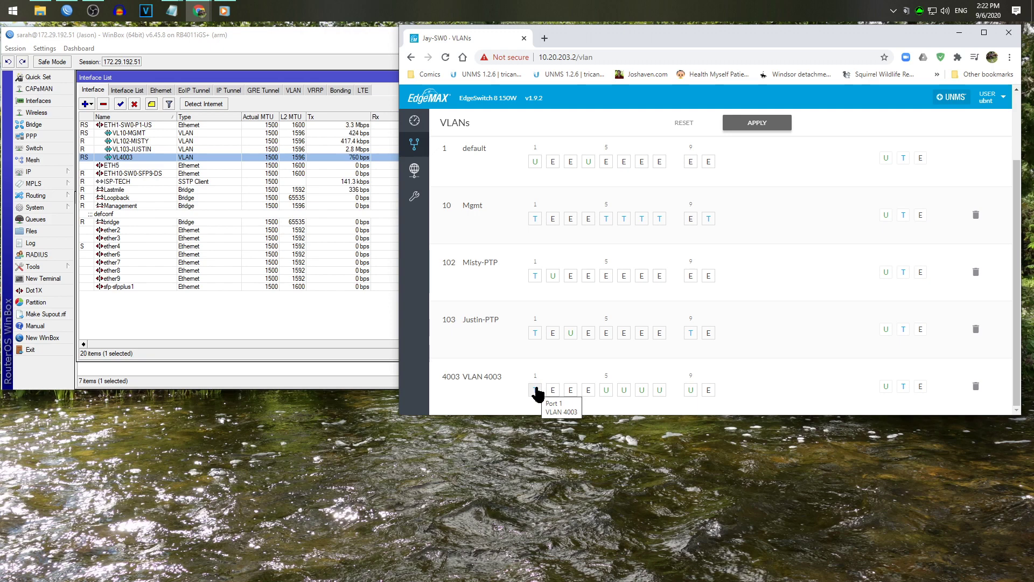
click(207, 334)
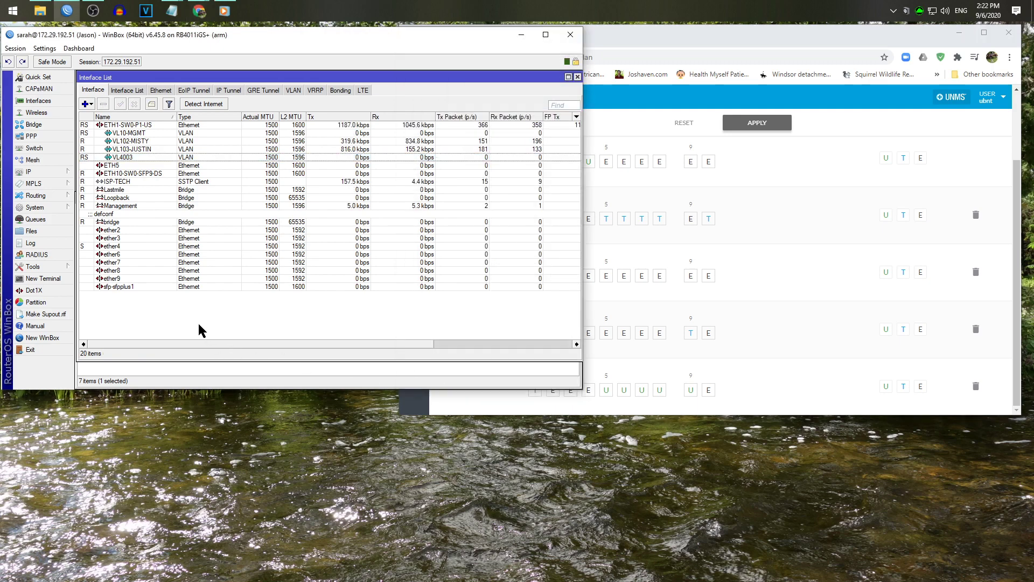
click(144, 125)
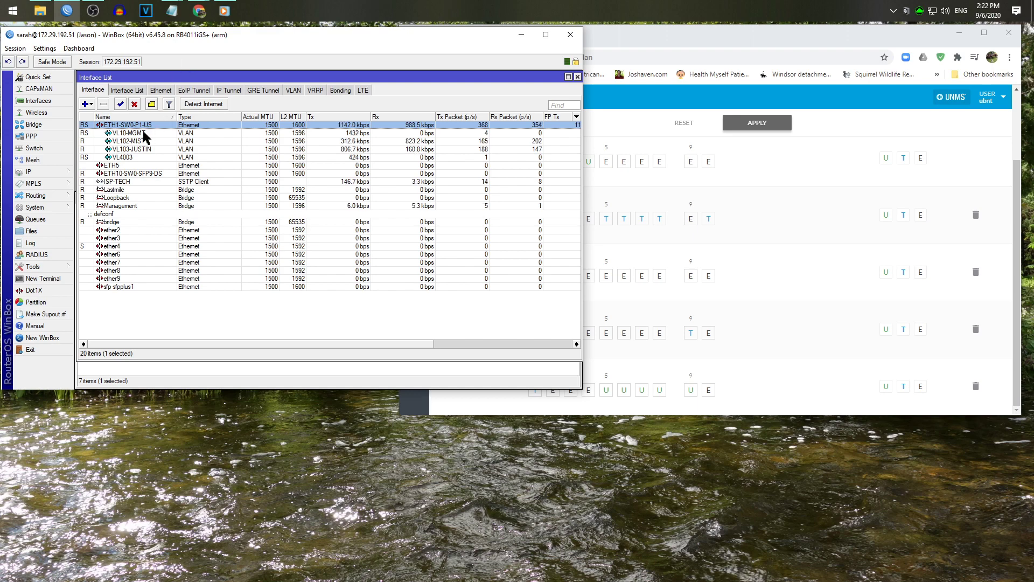
click(121, 157)
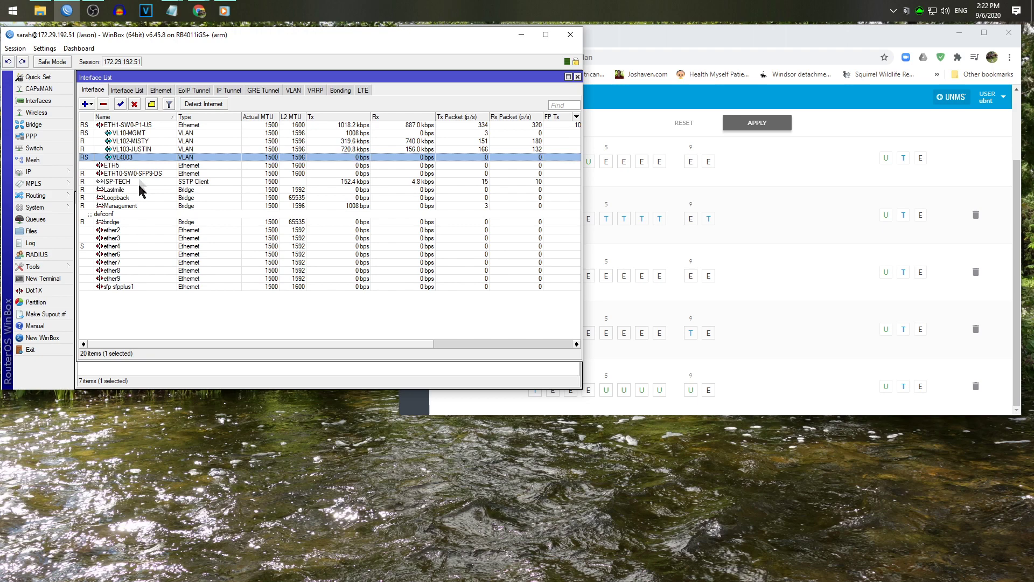
double_click(121, 158)
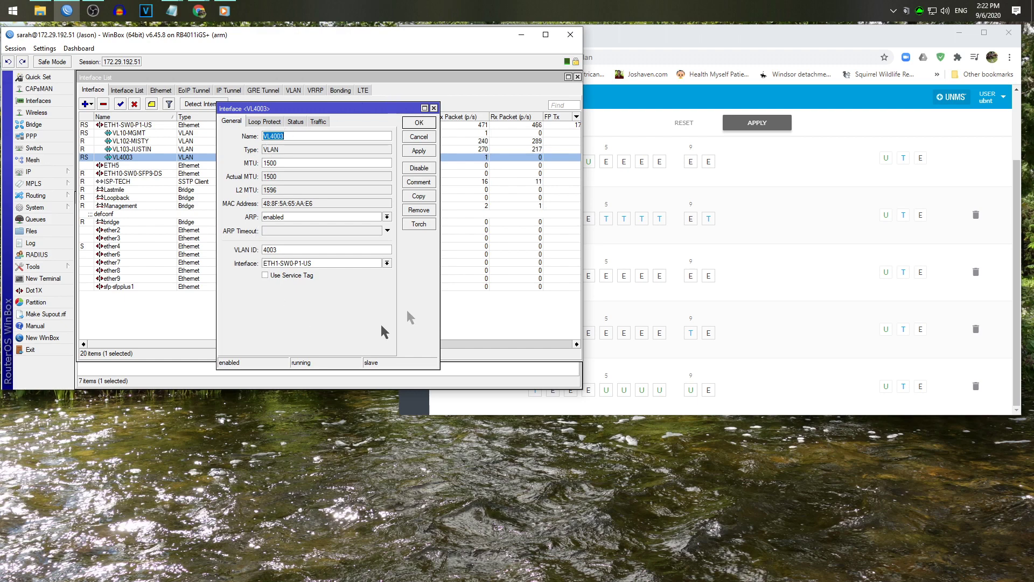
click(412, 137)
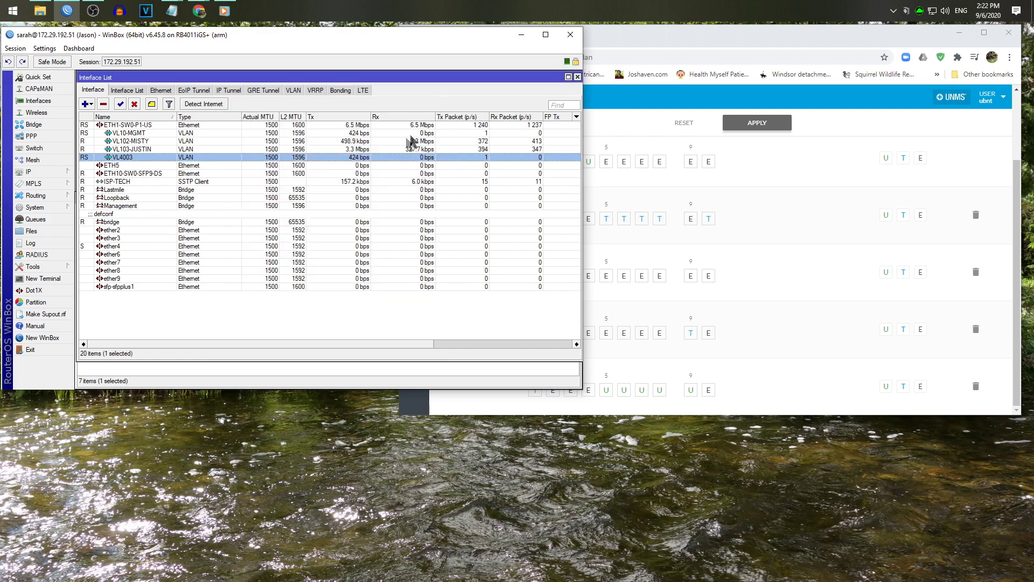
Check which bridge the VL4003 interface belongs to in the router's bridge ports list
click(35, 125)
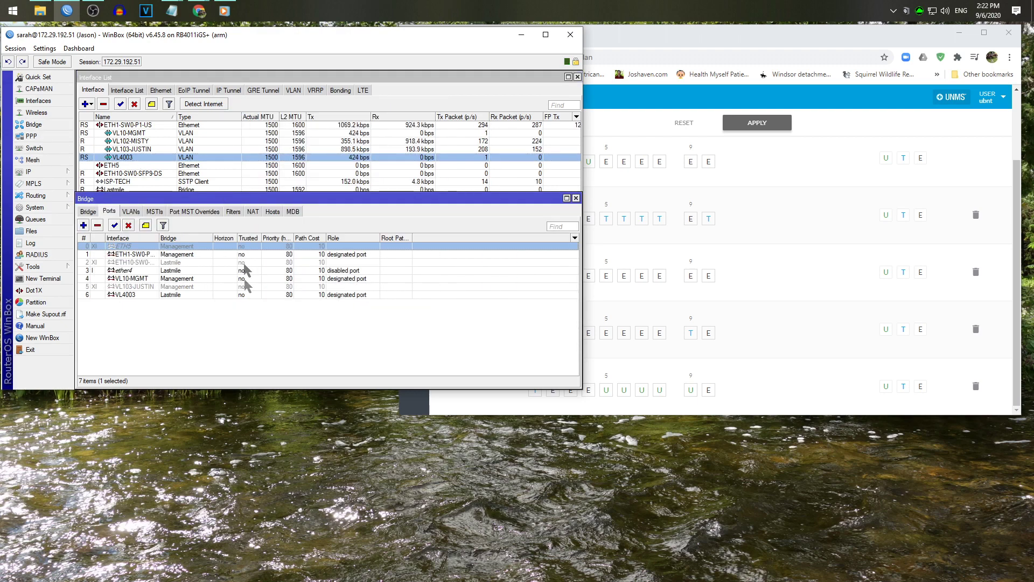
click(139, 295)
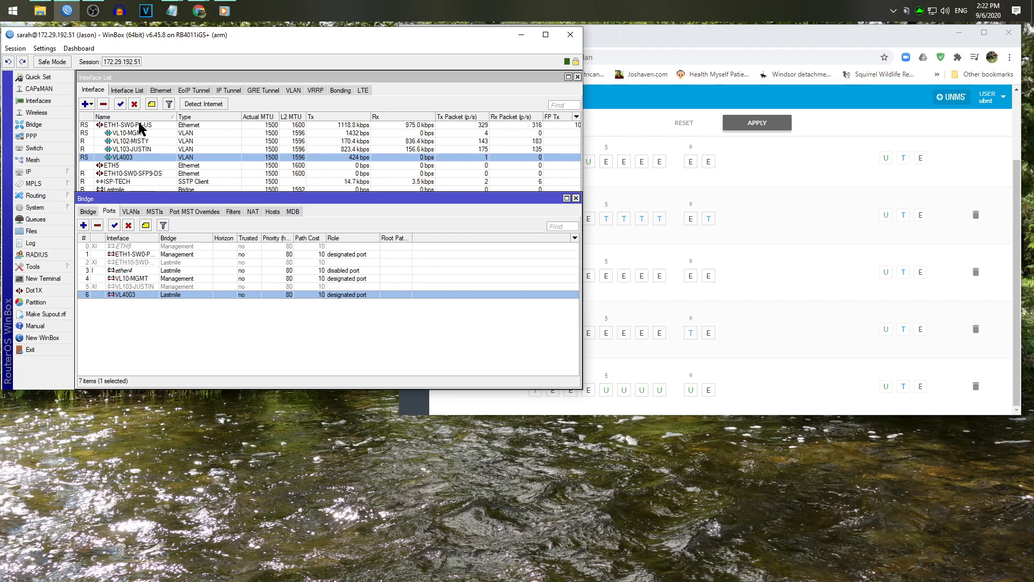
click(576, 199)
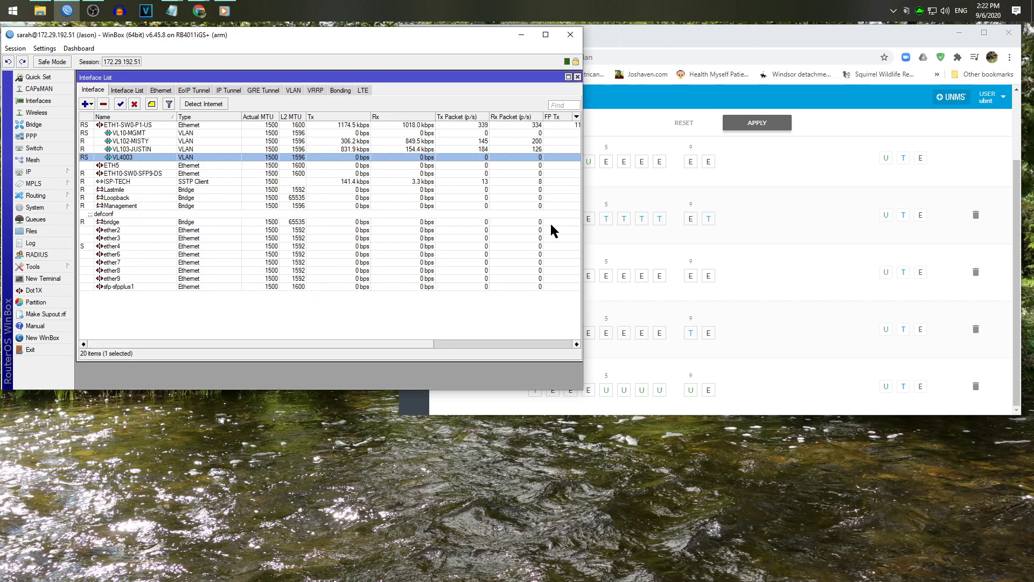
Compare the router's VL10-MGMT interface with the Mgmt VLAN 10 port tagging on the EdgeSwitch
click(150, 132)
click(810, 203)
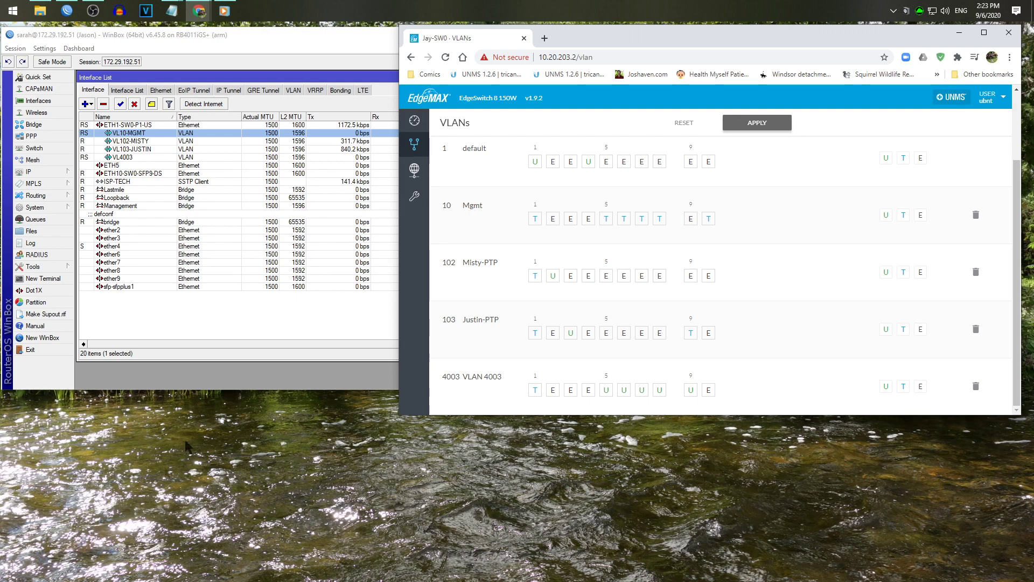
key(alt+Tab)
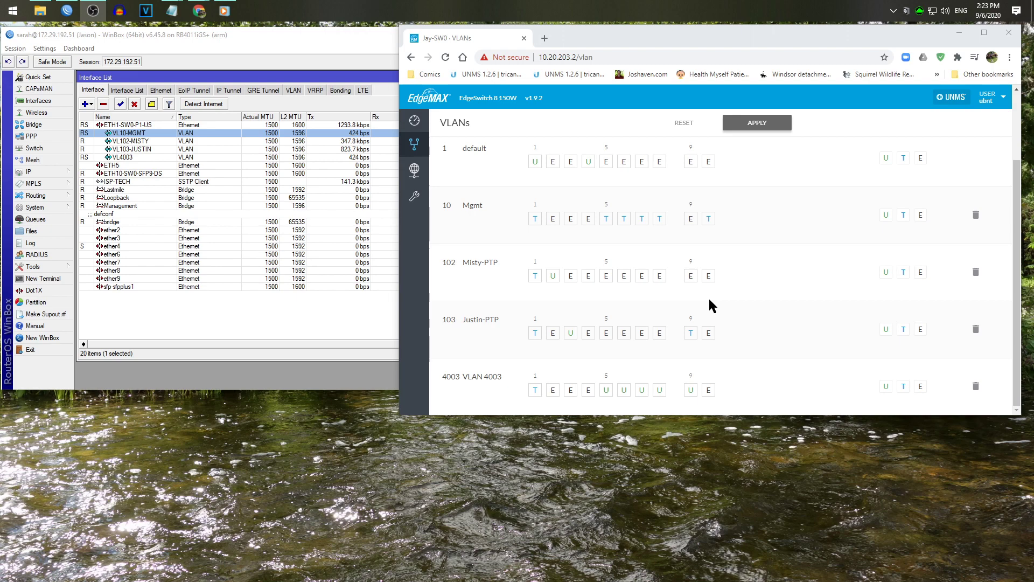
Review the router's OSPF interfaces for VLANs 102 and 103, including their neighbors and state
click(134, 141)
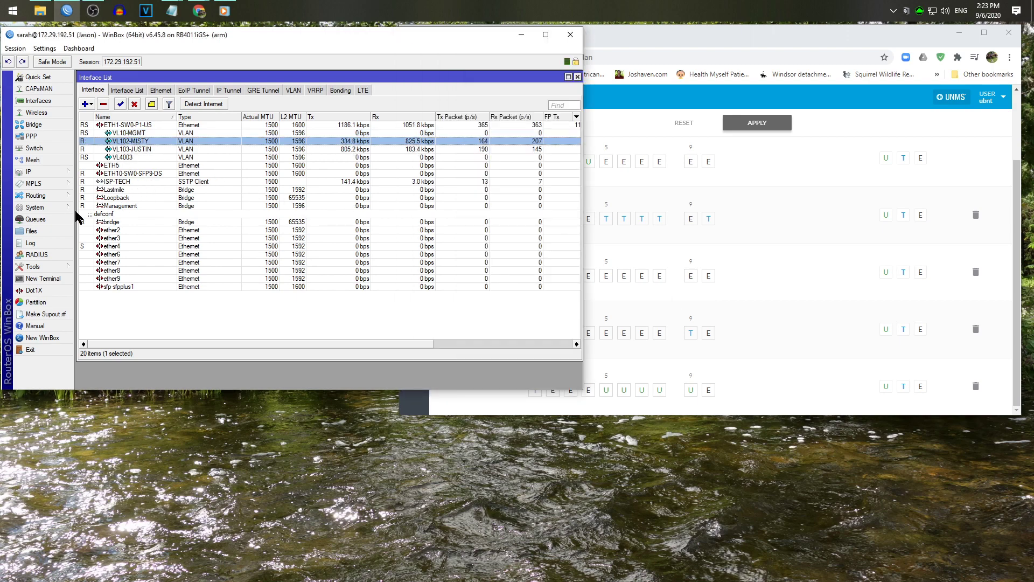
click(56, 195)
click(103, 226)
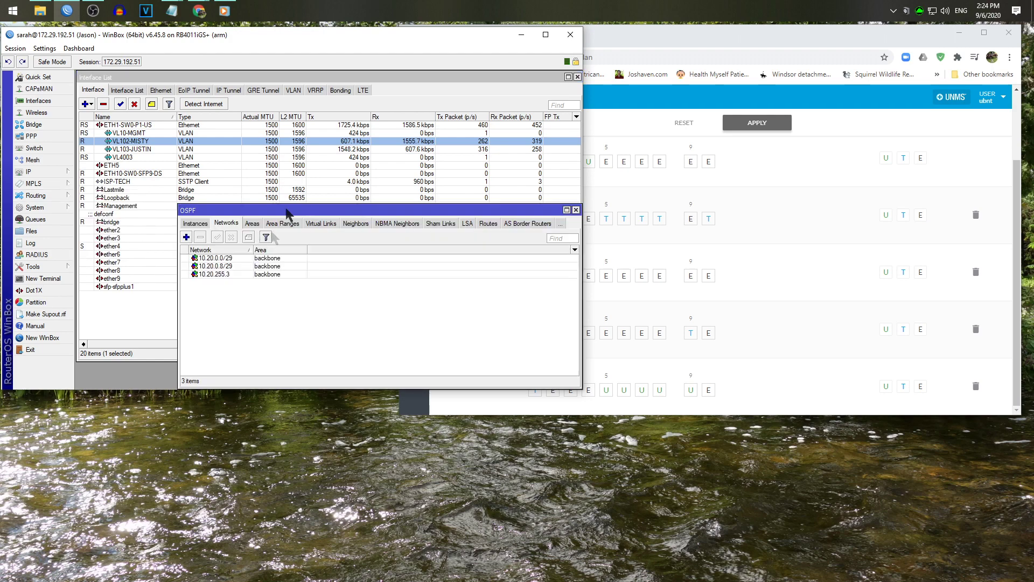
click(197, 223)
click(196, 223)
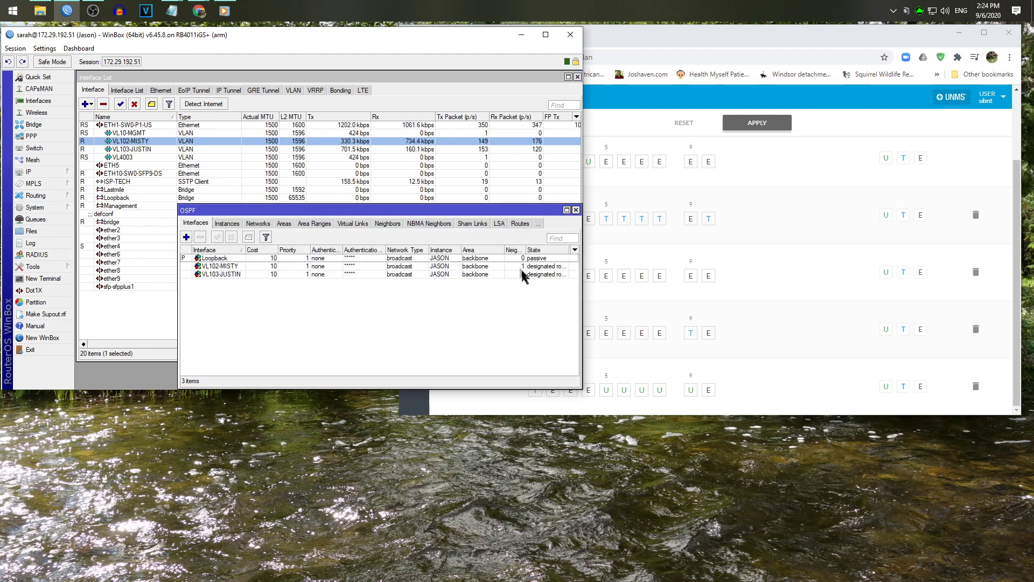
click(404, 274)
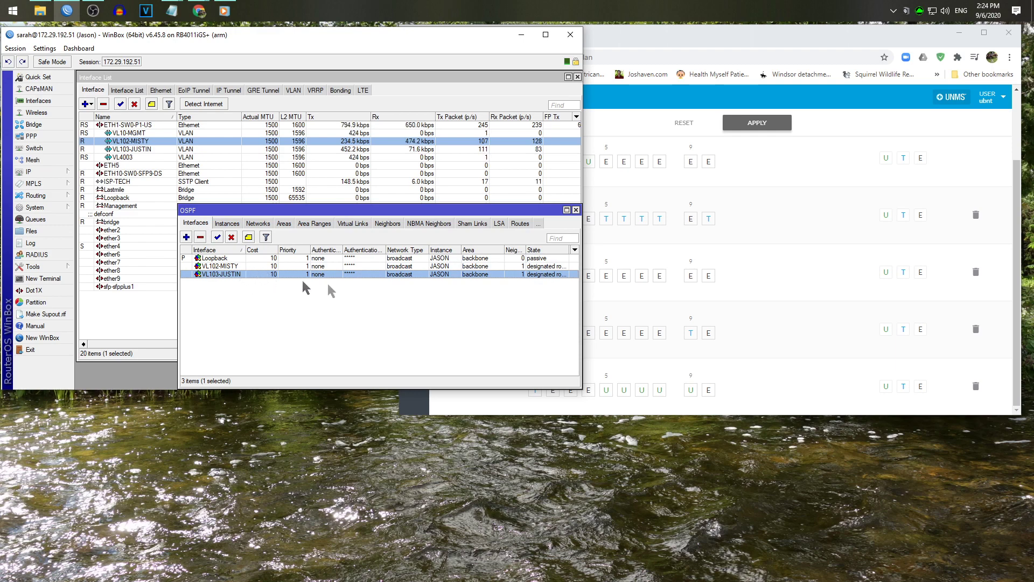
click(576, 209)
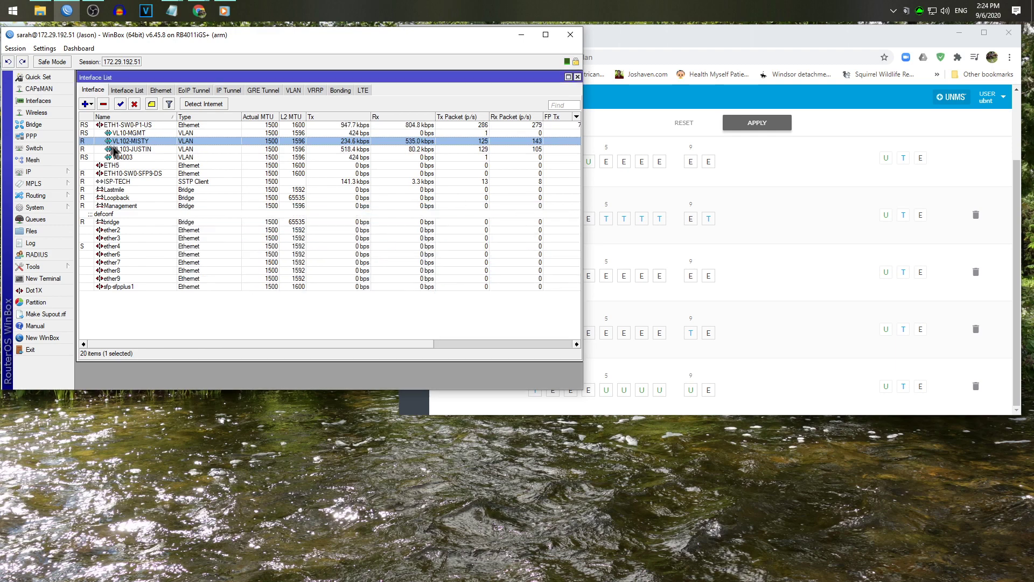
Compare the VLAN 102 and VLAN 103 interfaces and their traffic on the router with the matching point-to-point VLANs on the EdgeSwitch
click(134, 150)
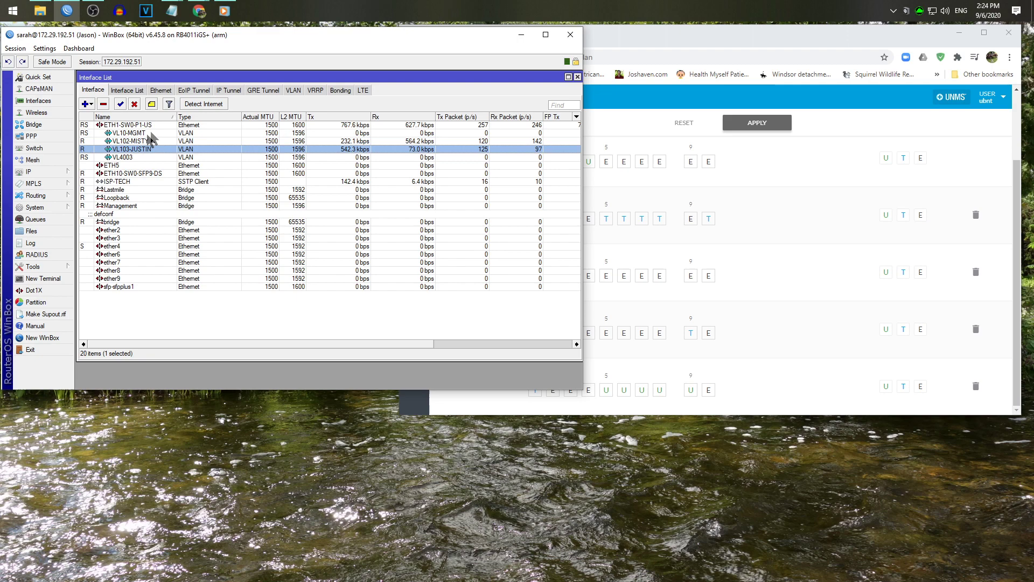
click(134, 141)
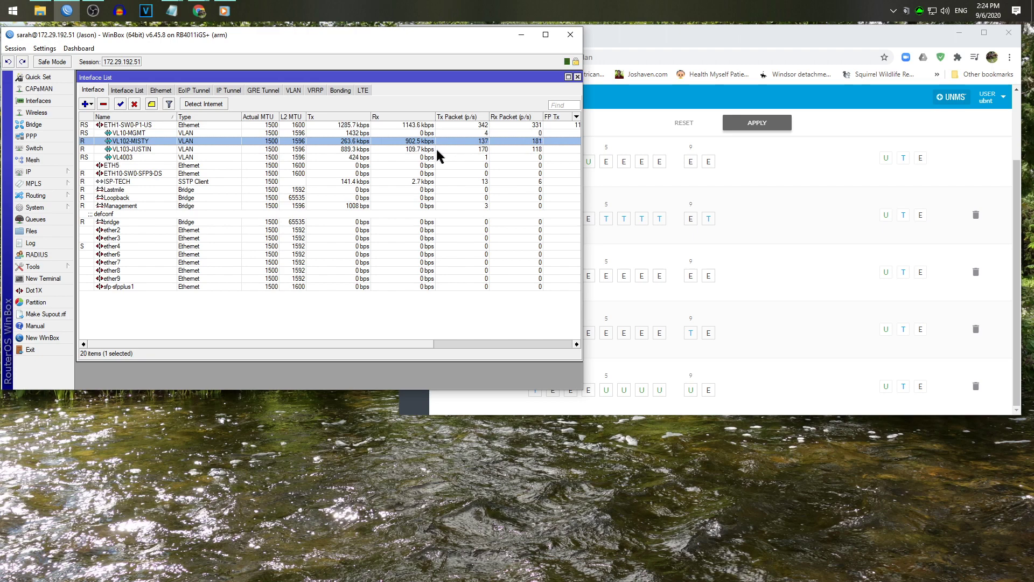
click(124, 150)
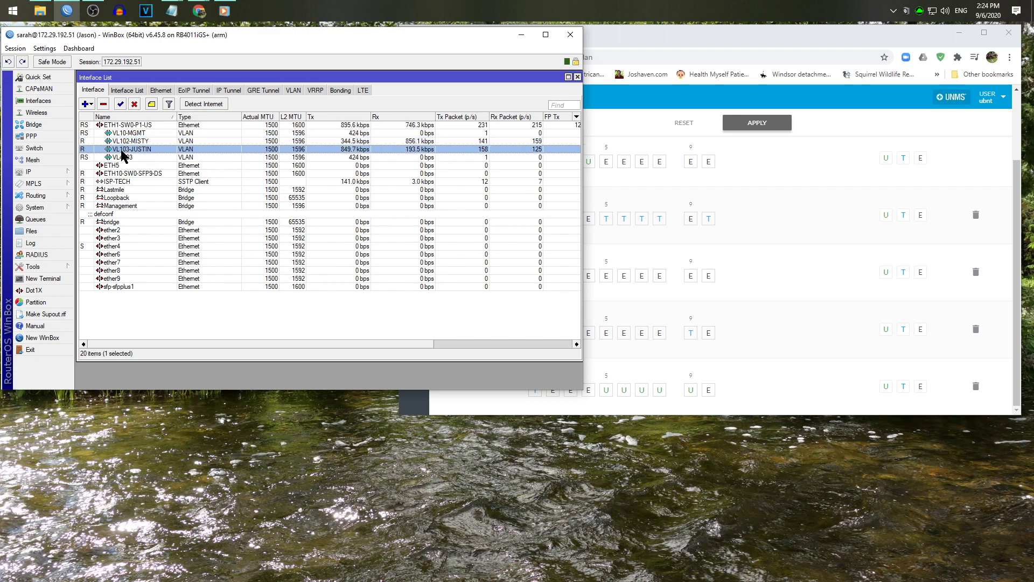
click(841, 35)
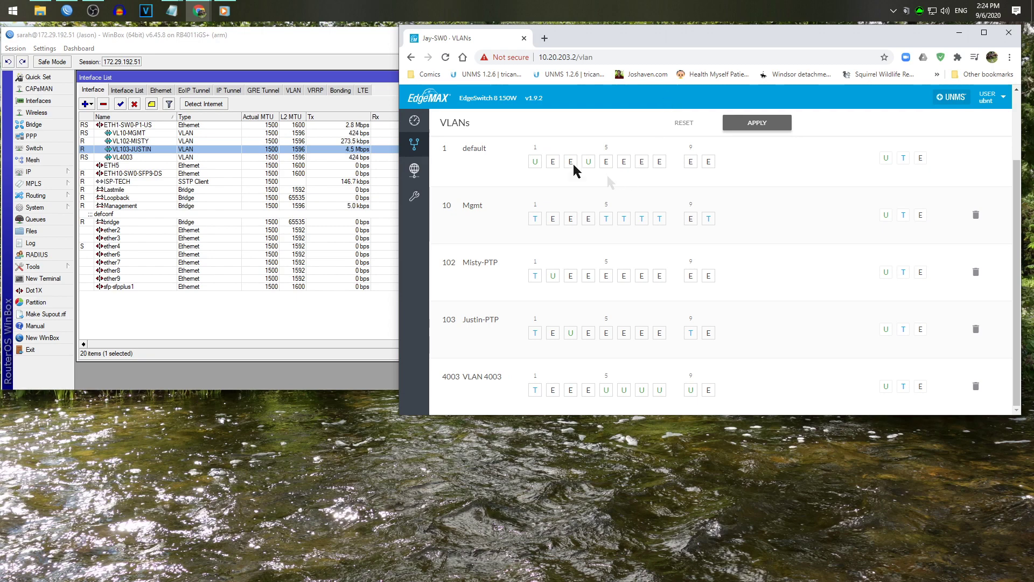
click(128, 150)
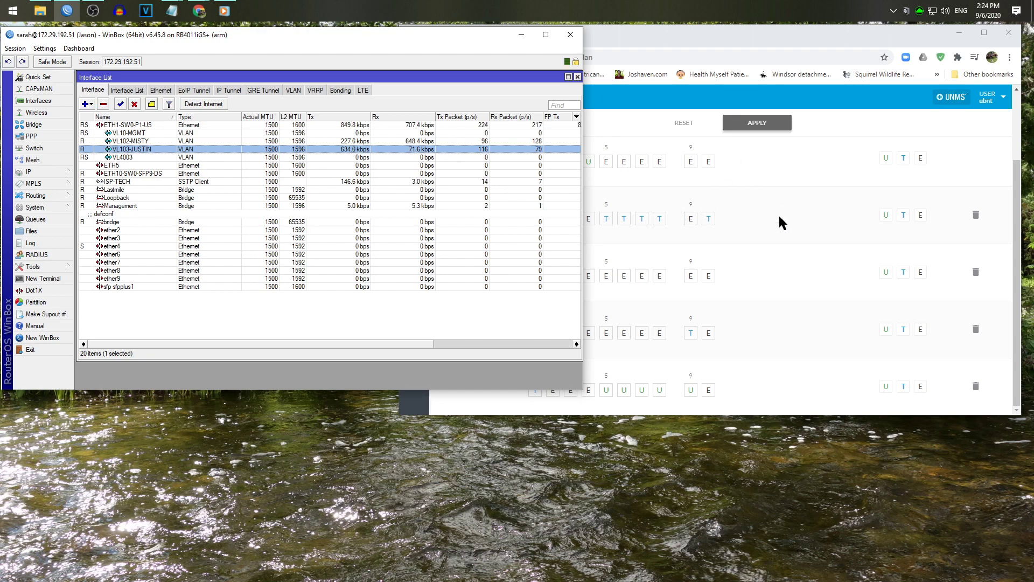
click(132, 141)
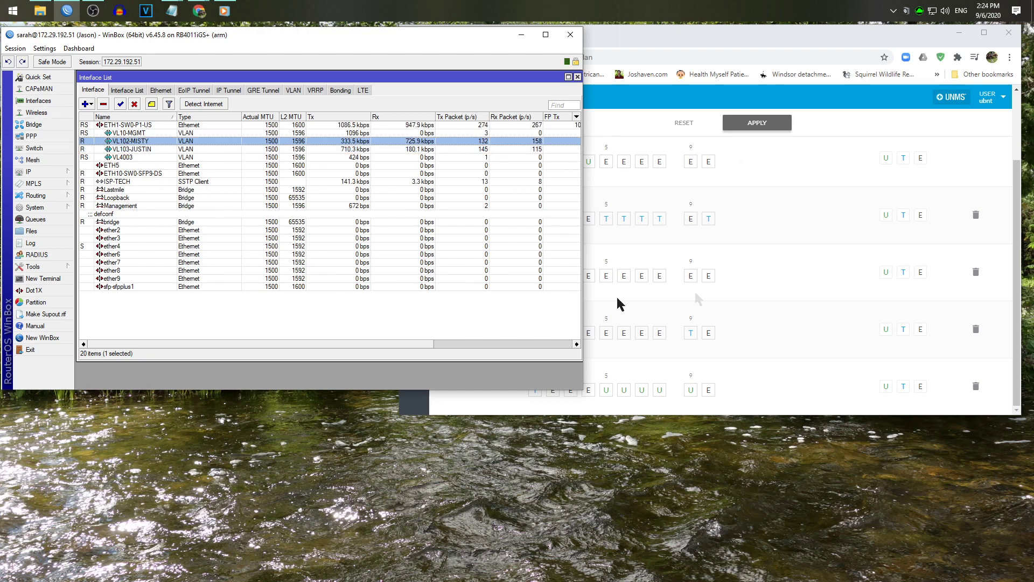
click(764, 236)
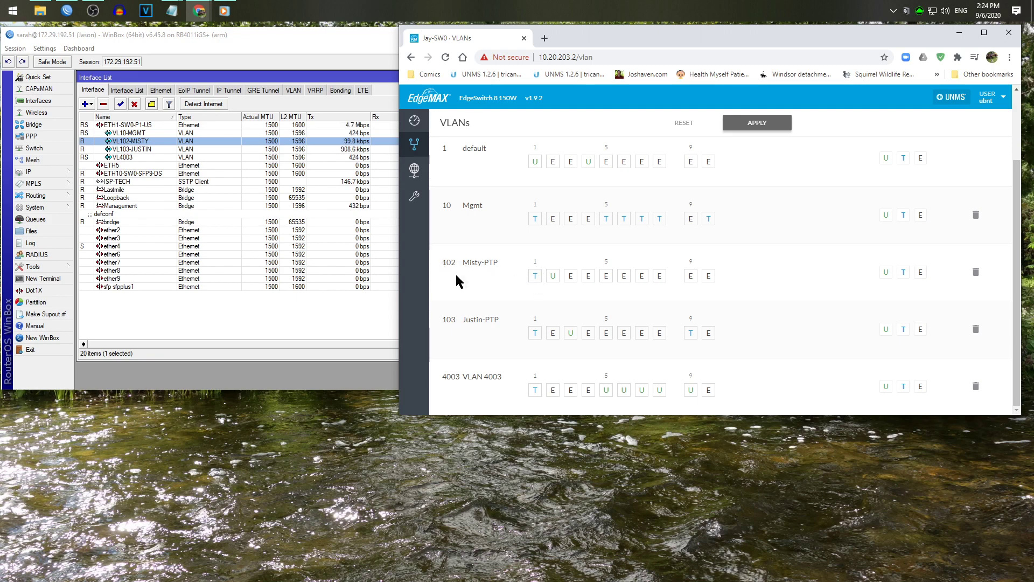
click(133, 149)
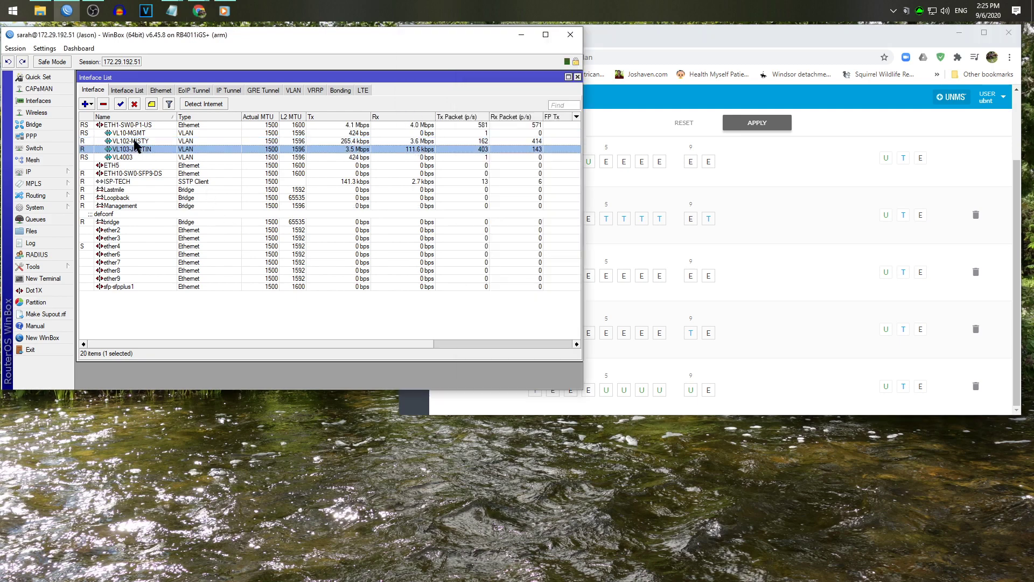
click(134, 142)
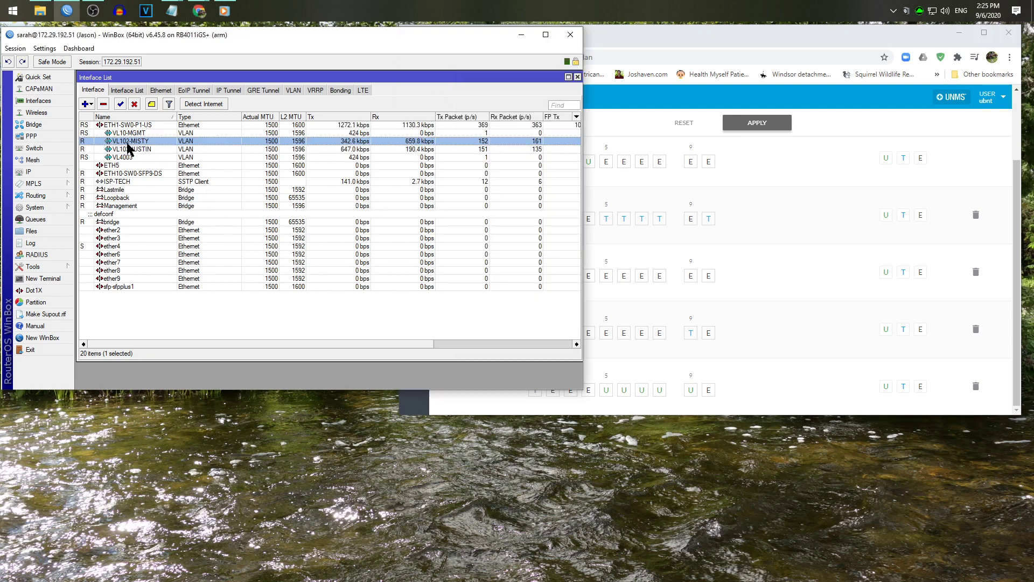
Examine the VLAN 102 interface's VLAN ID and parent interface, and find its entry in the router's IP address list
double_click(141, 142)
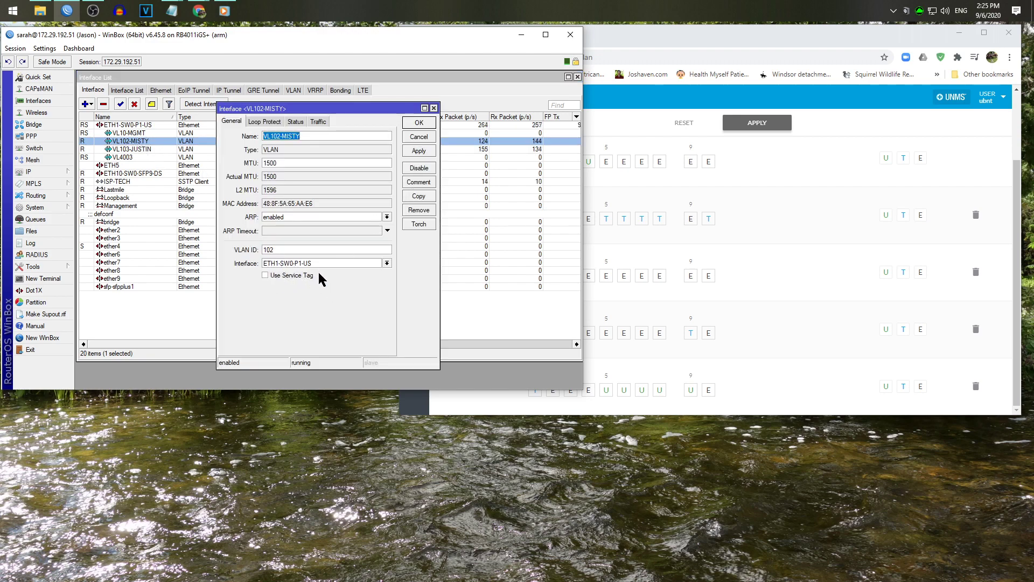
click(418, 137)
click(31, 170)
click(100, 196)
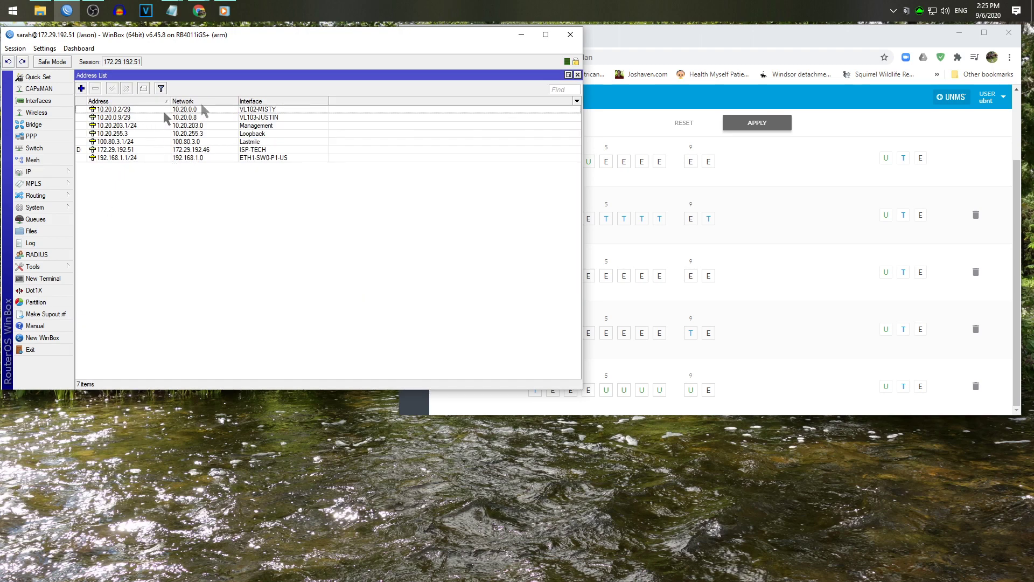
click(257, 109)
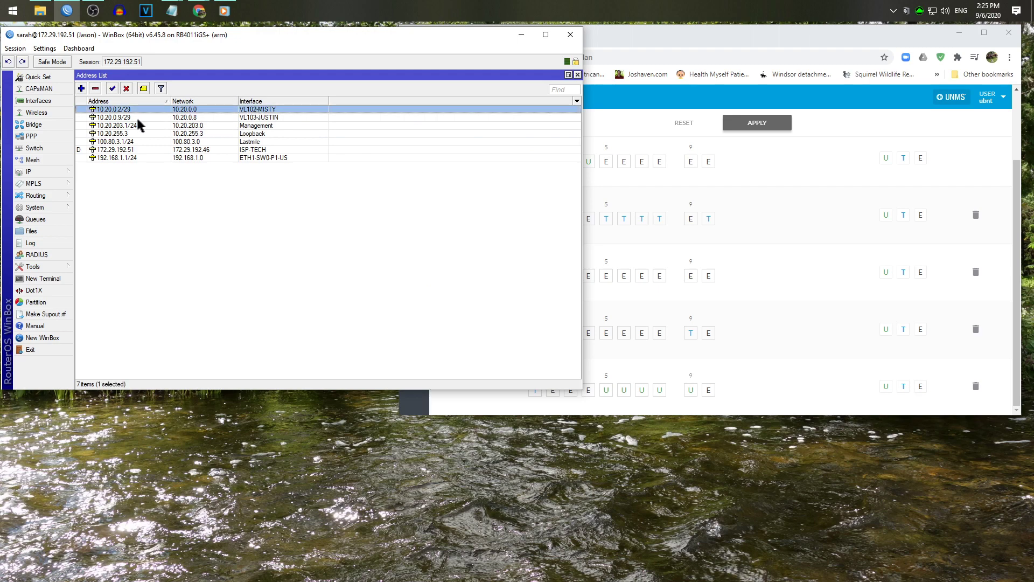
click(577, 74)
Check the VLAN 102 entry among the router's OSPF interfaces and return to the interface list
click(53, 195)
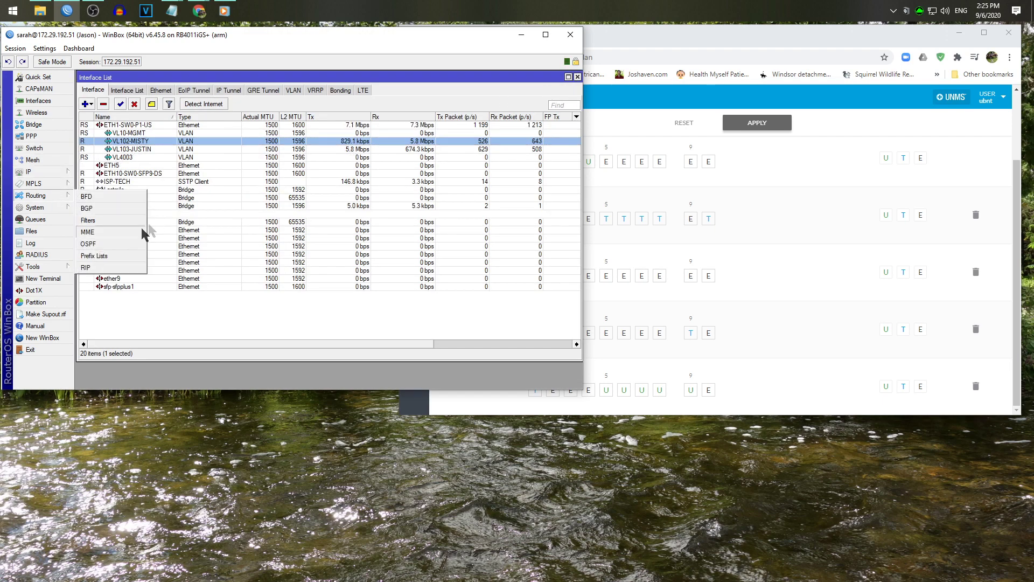
click(106, 241)
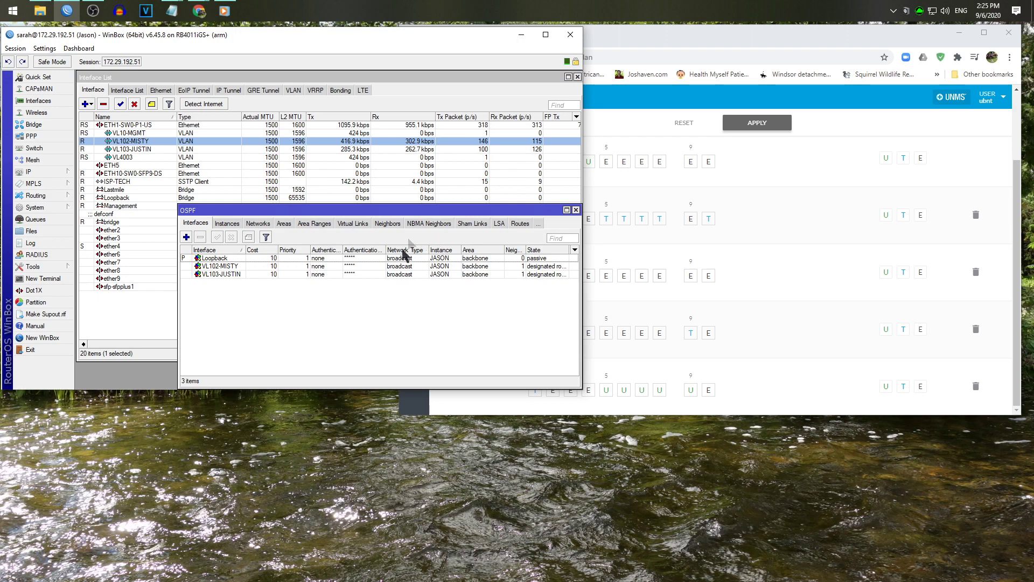
click(253, 267)
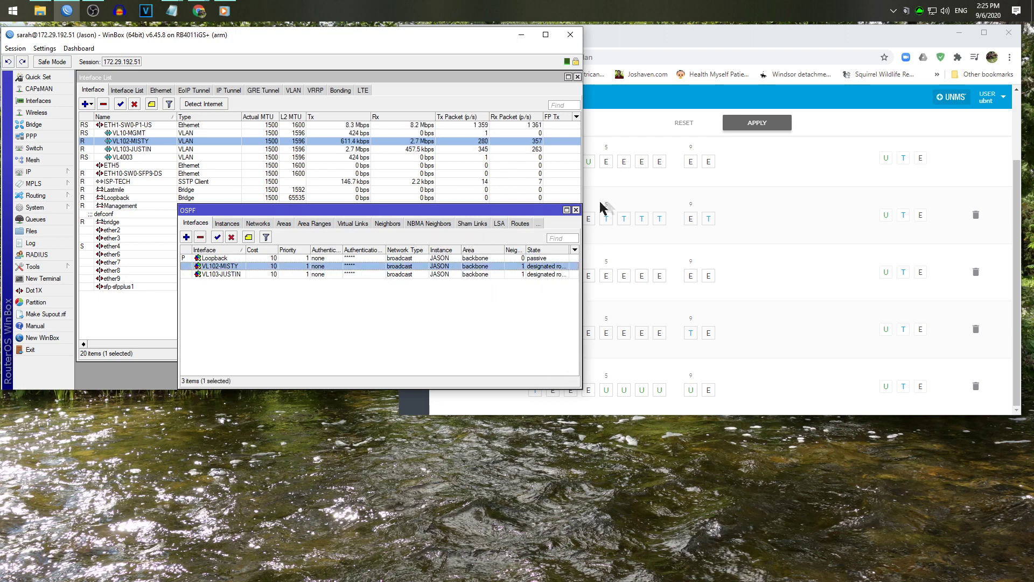
click(575, 210)
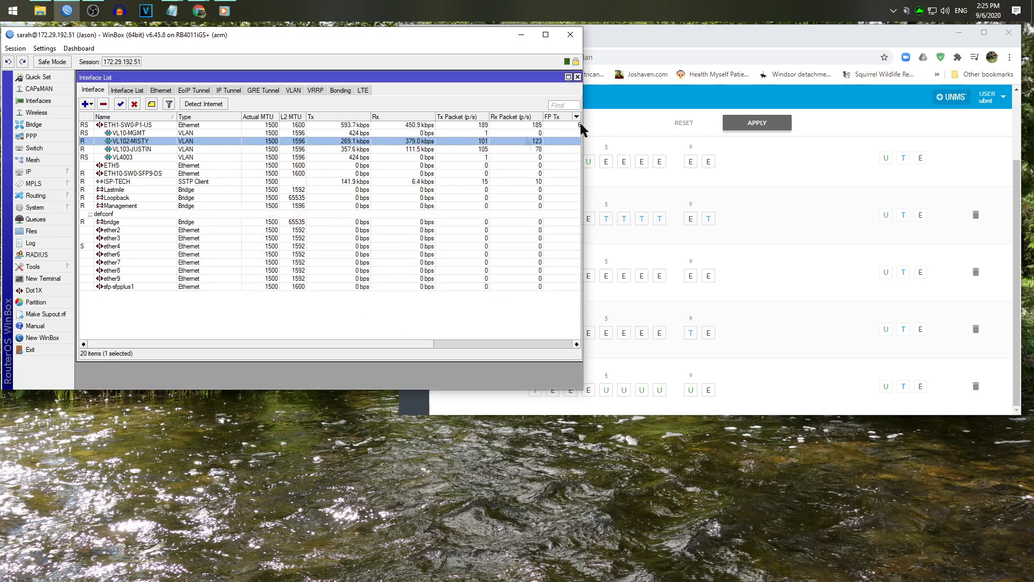
Compare port 1's membership in the EdgeSwitch VLAN table with the ETH1 entry among the router's bridge ports
click(760, 33)
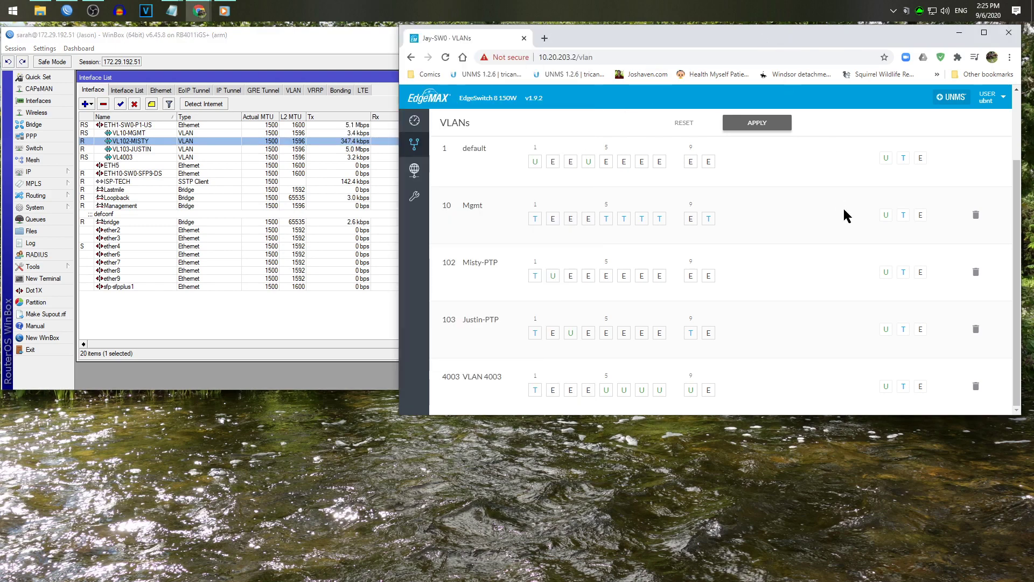
click(221, 53)
click(748, 180)
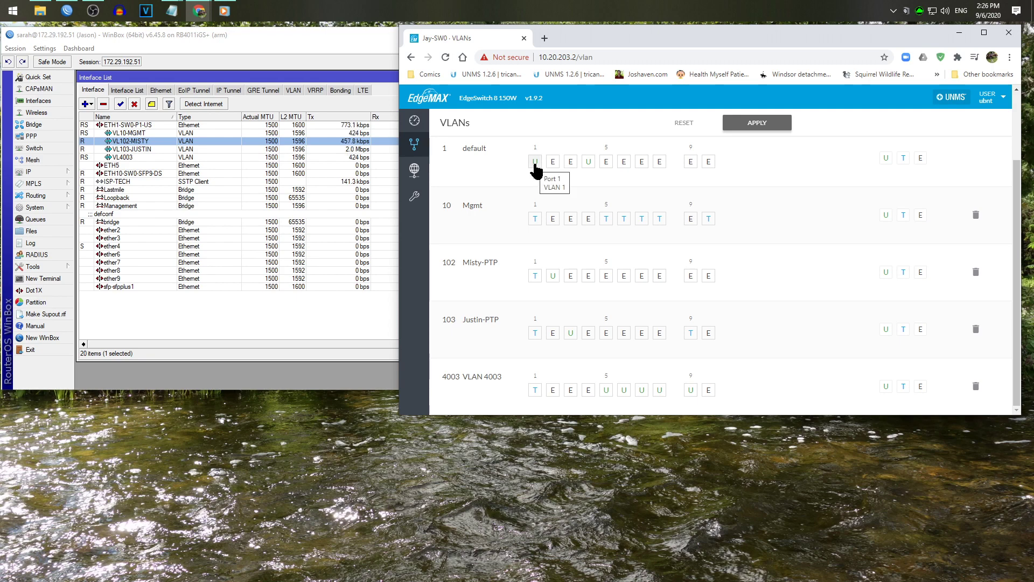
click(66, 122)
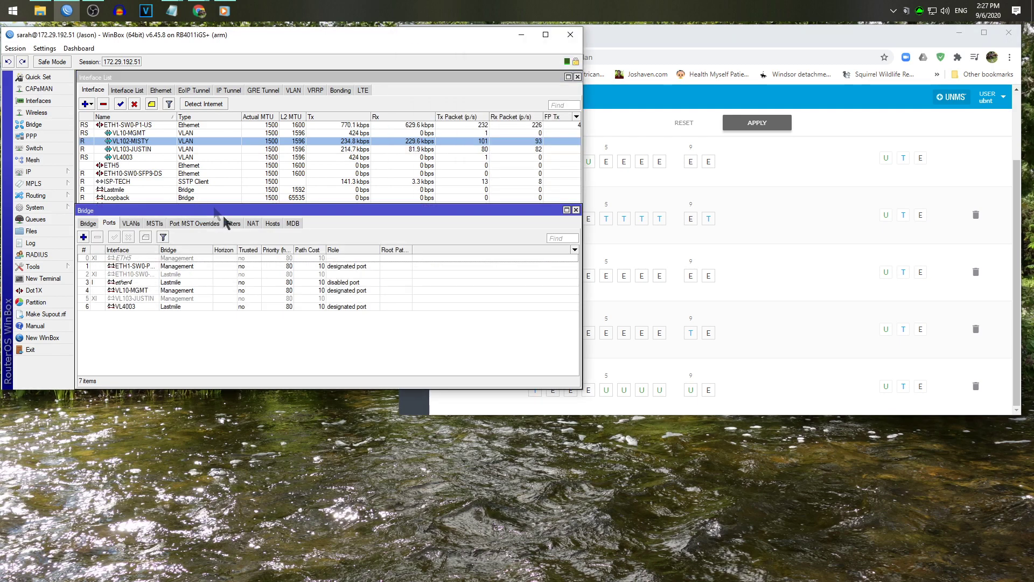
click(151, 266)
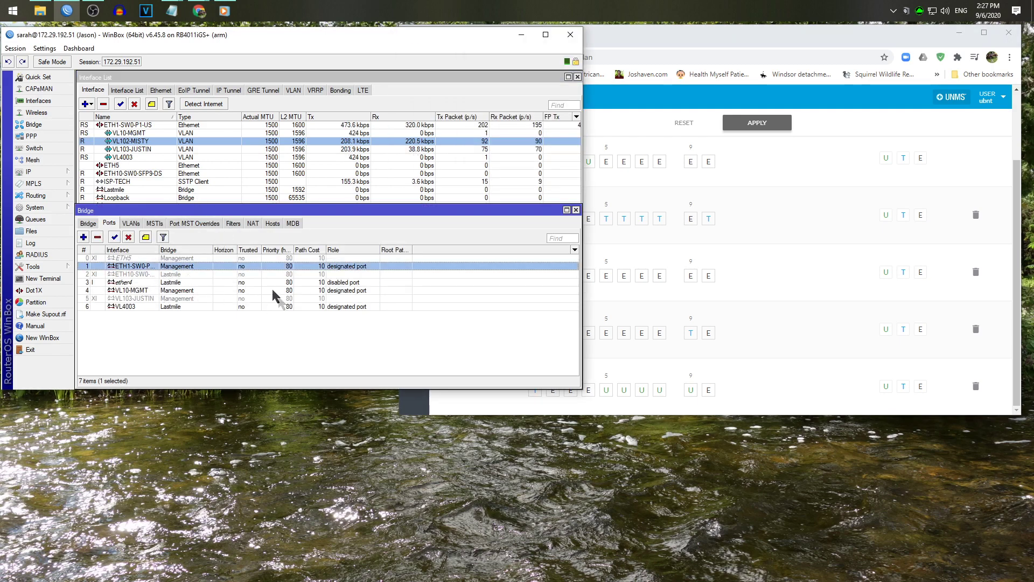
click(576, 211)
click(756, 179)
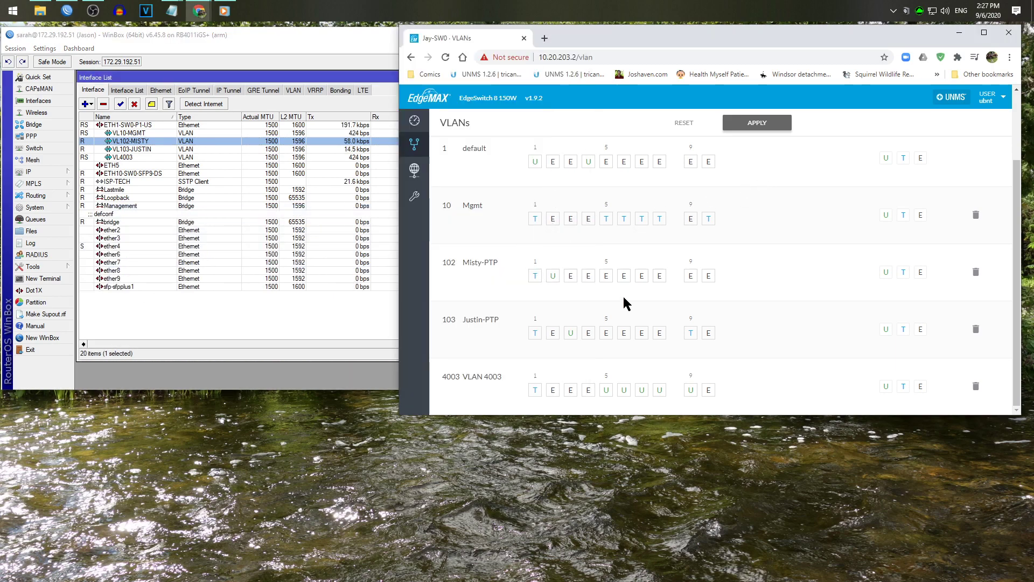
Examine the default VLAN 1 row on the switch against the router's interface list
double_click(444, 148)
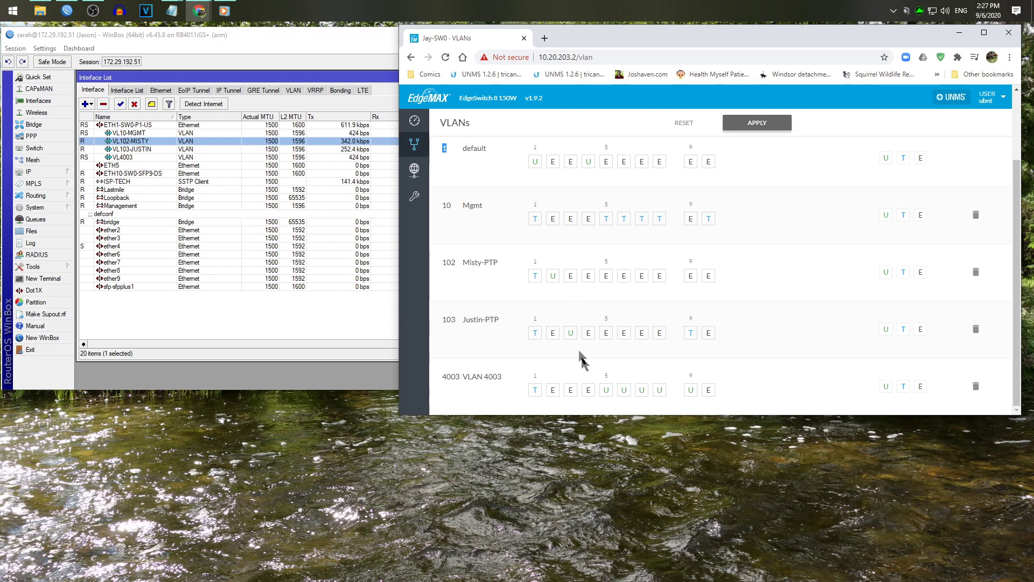
click(349, 310)
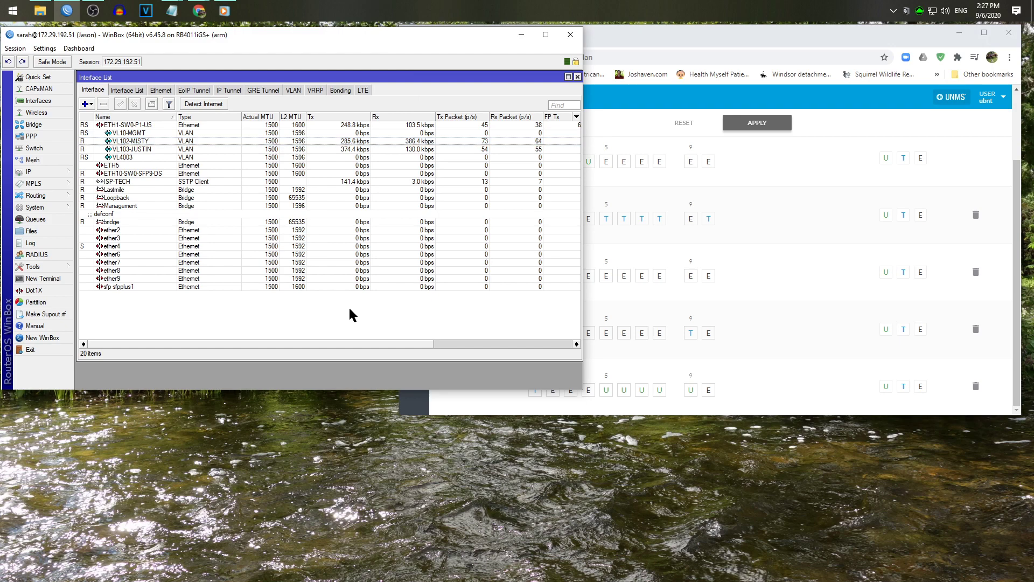
click(841, 140)
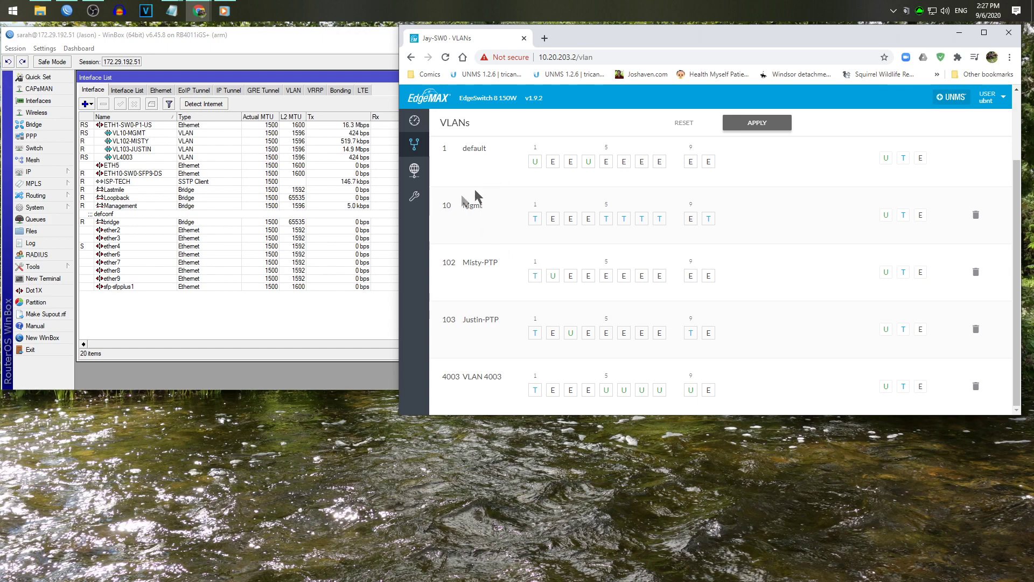
Match the router's ETH1, VLAN 102 and VLAN 103 interfaces with the corresponding port memberships in the switch's VLAN table
click(145, 143)
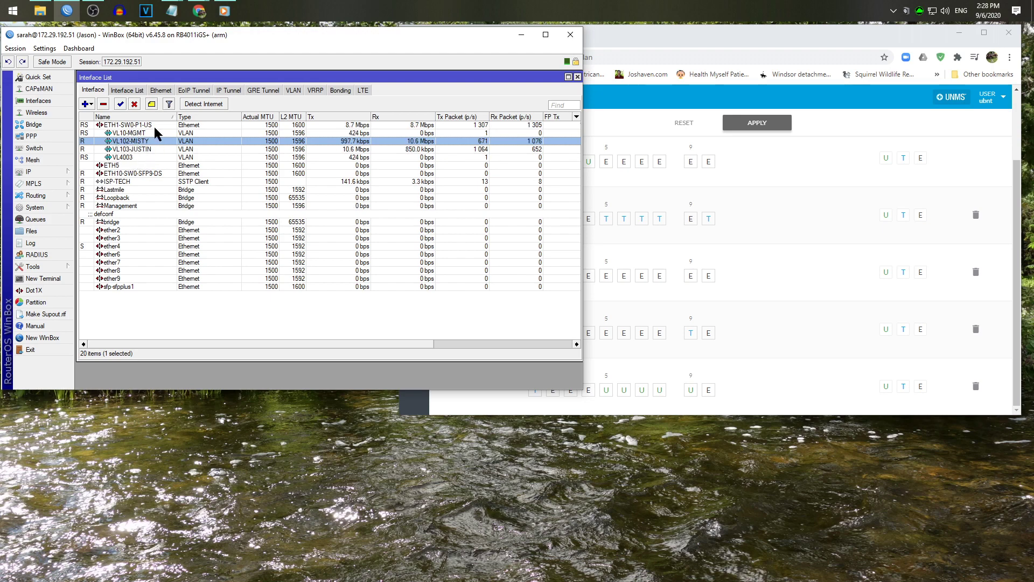
click(153, 125)
click(769, 38)
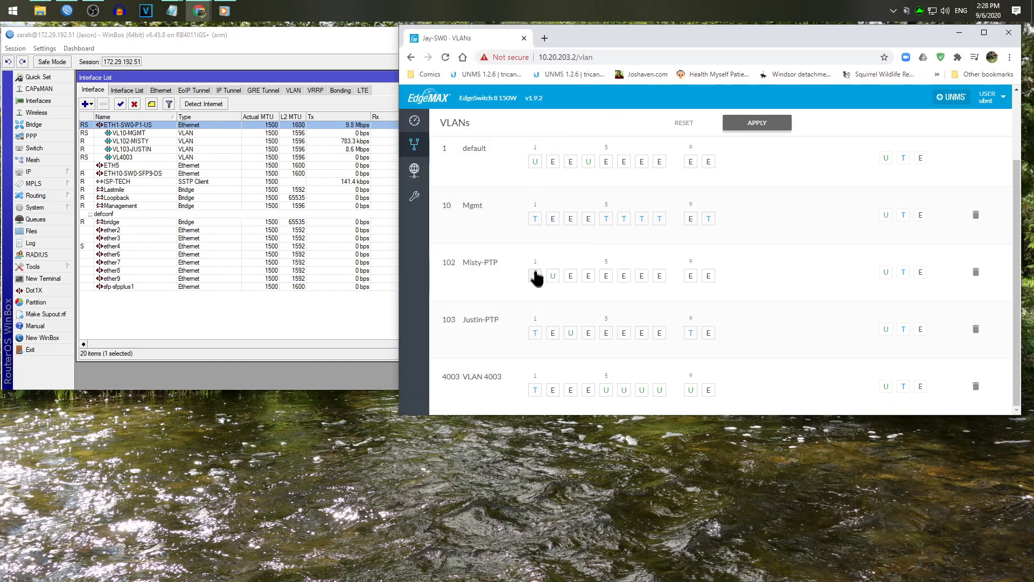
click(153, 140)
click(814, 269)
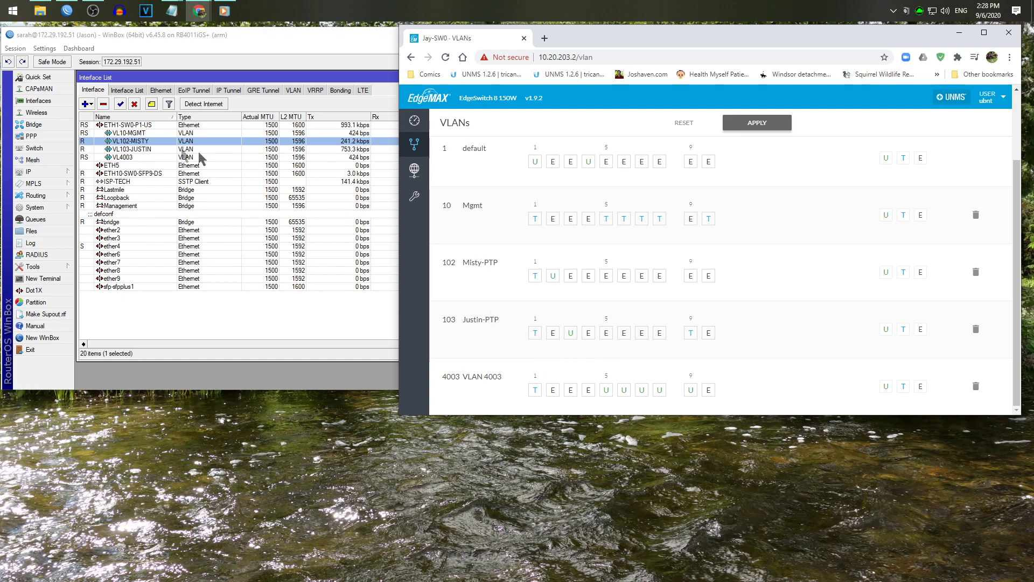
click(151, 149)
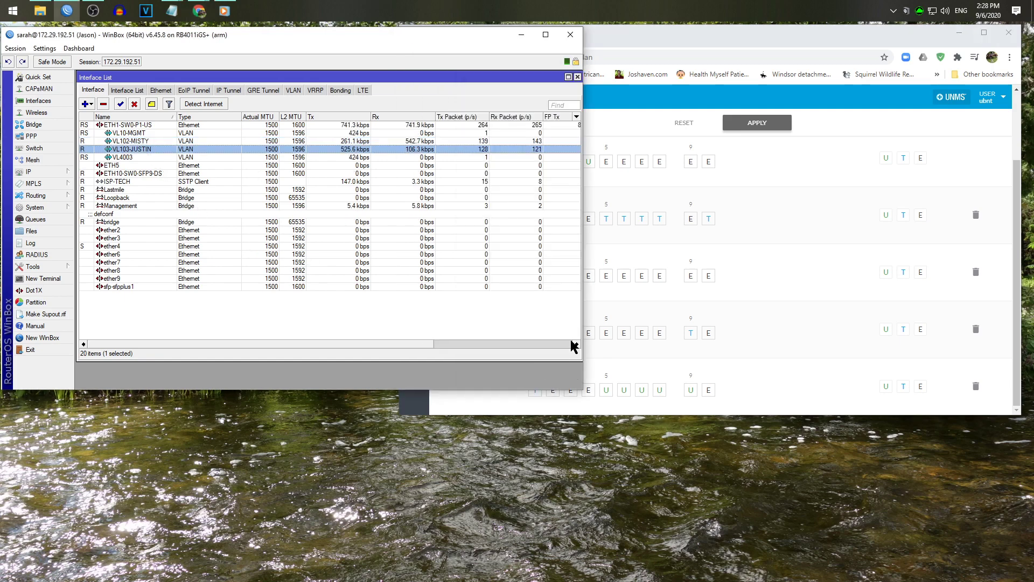
click(755, 263)
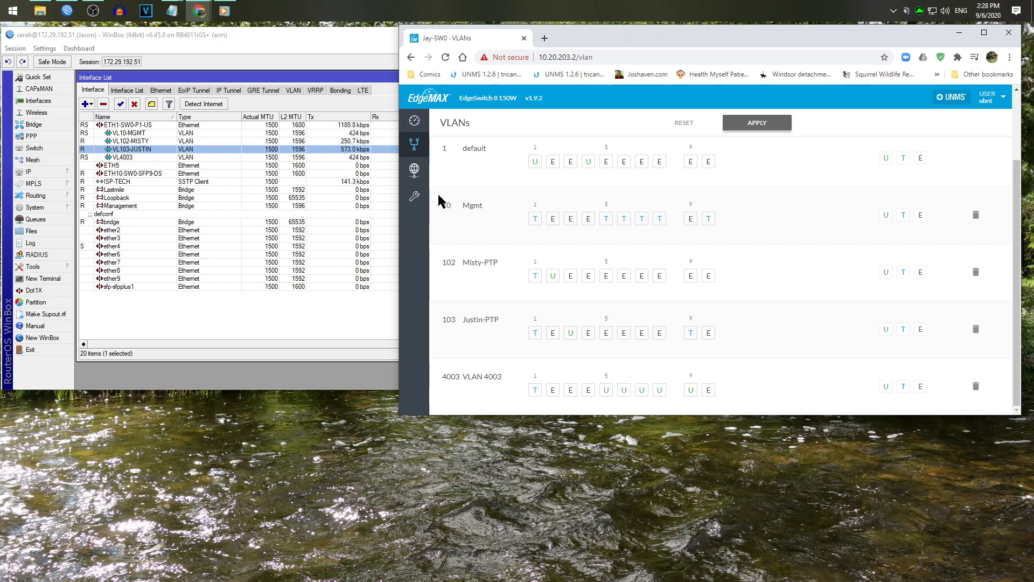
Check the port isolation setting in the advanced settings of switch ports 5, 6 and 7
click(414, 120)
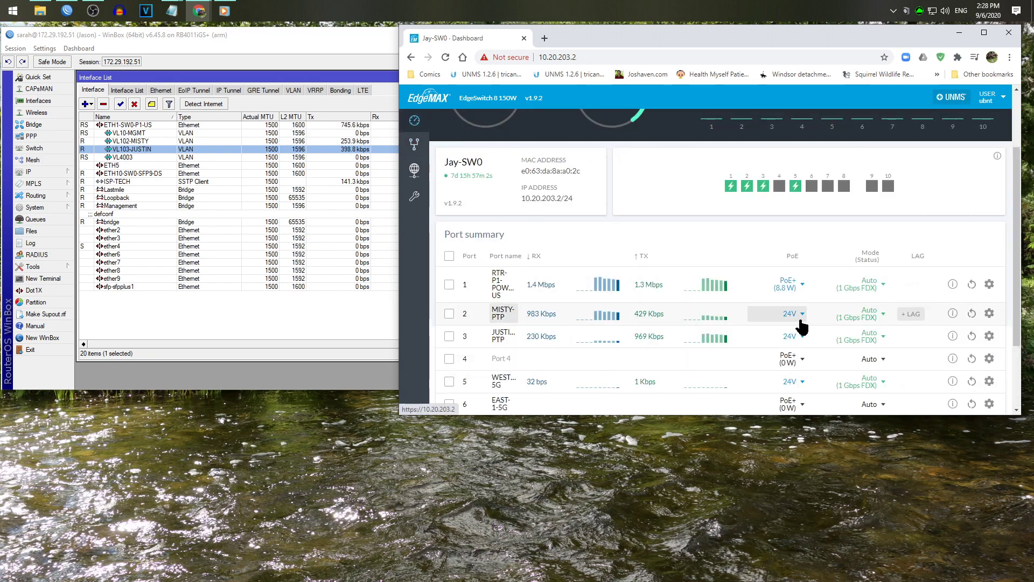
scroll(803, 326, down, 2)
scroll(803, 326, down, 1)
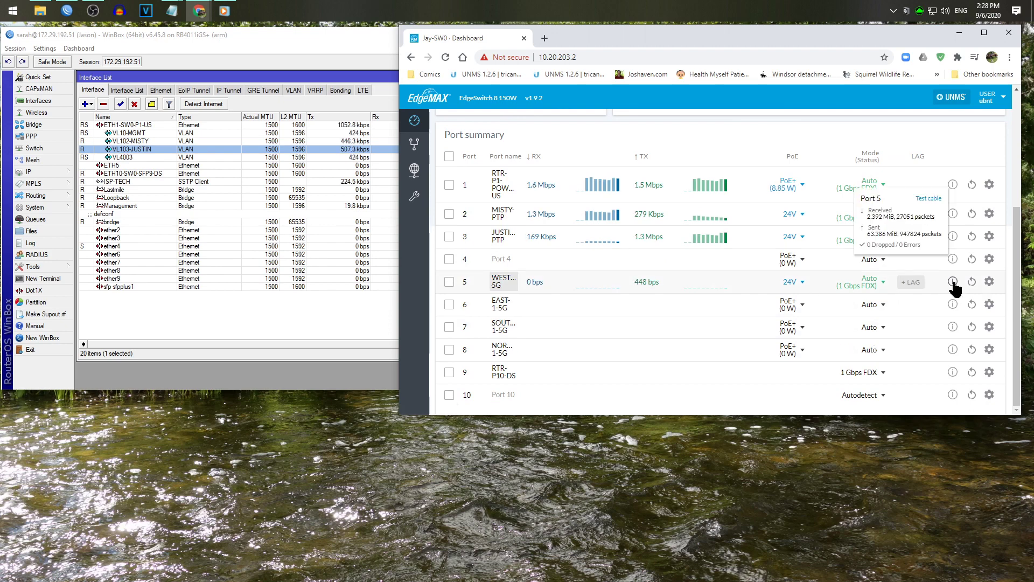
click(990, 281)
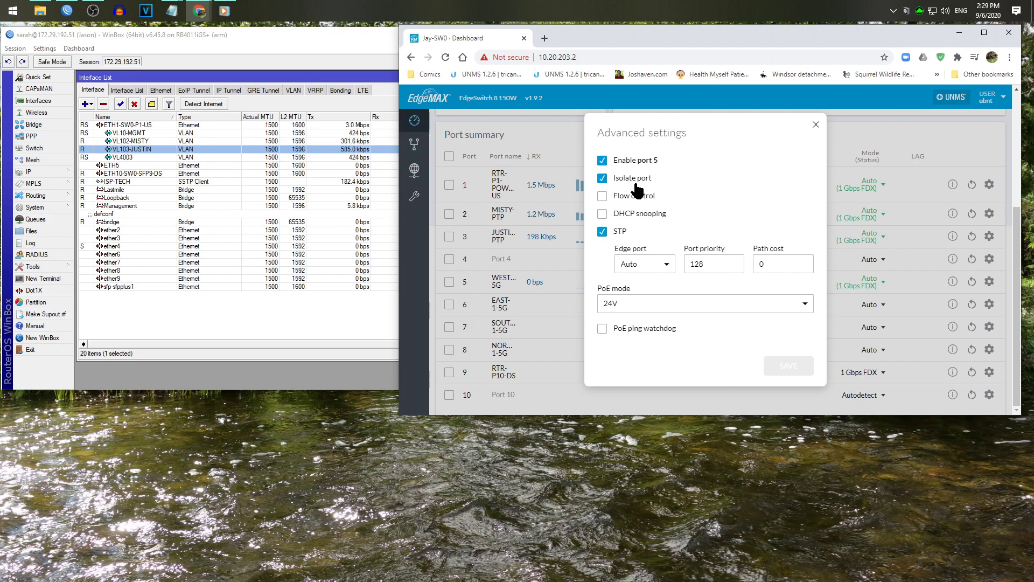
click(816, 125)
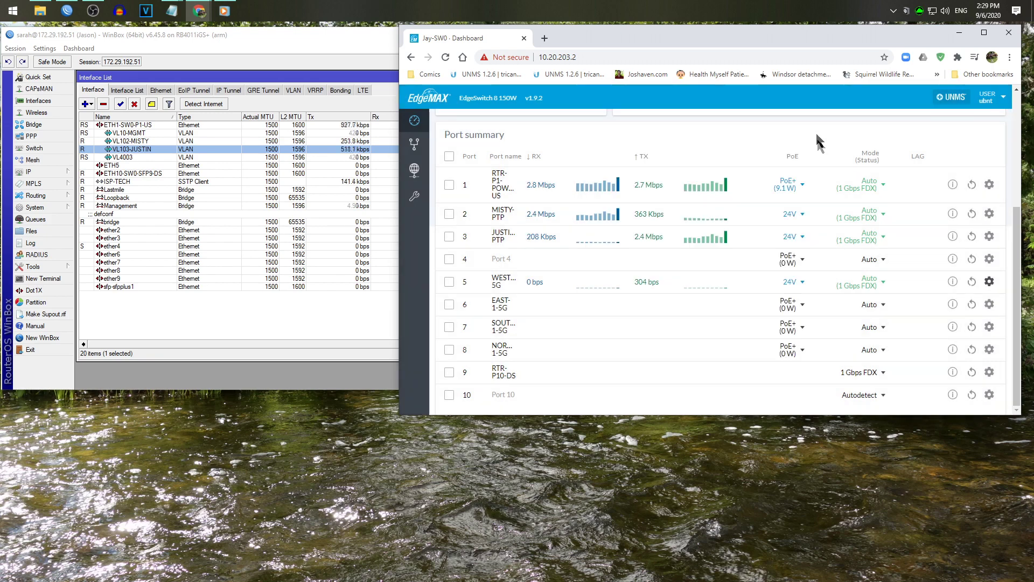
click(989, 304)
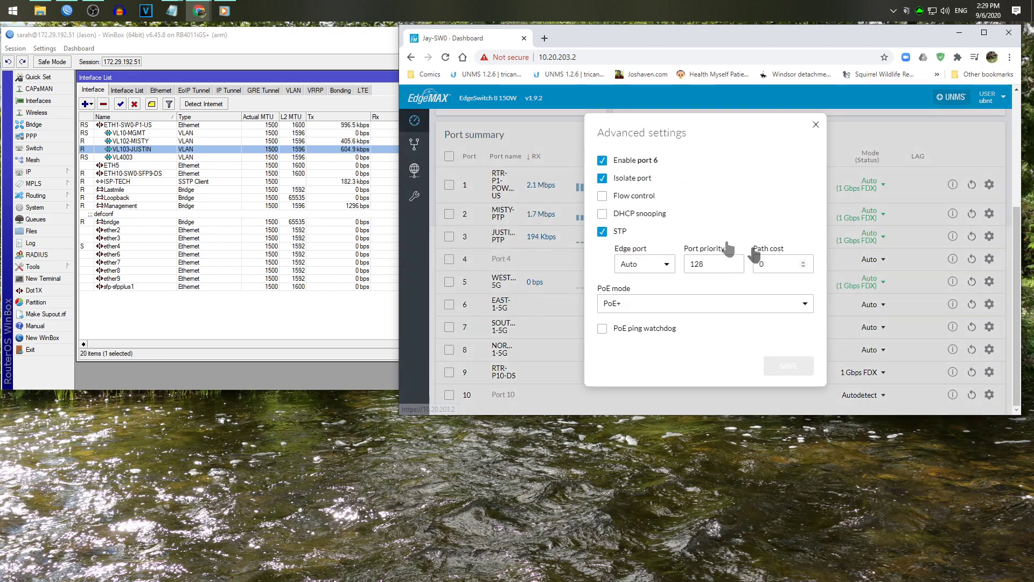
click(816, 124)
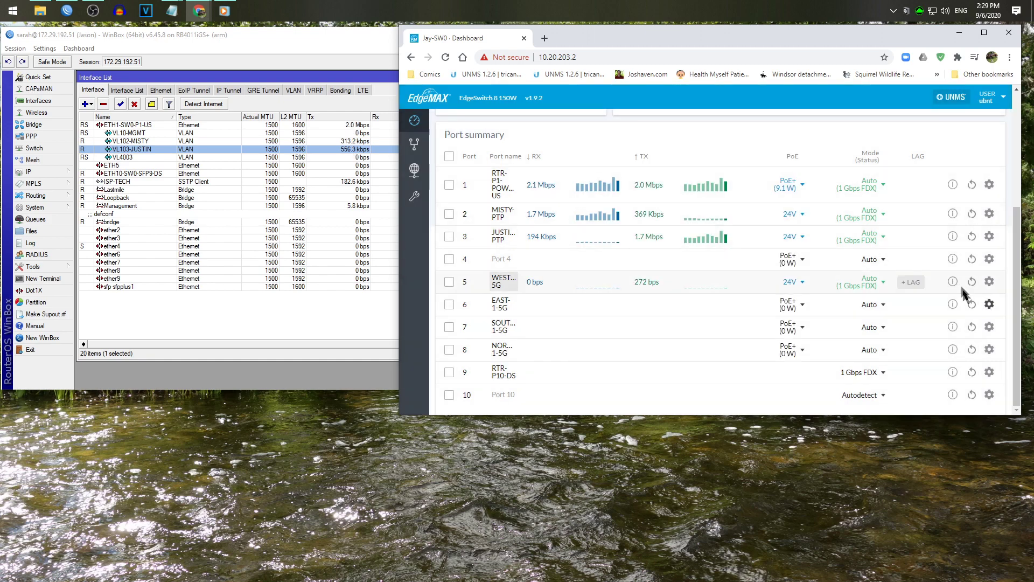
click(989, 328)
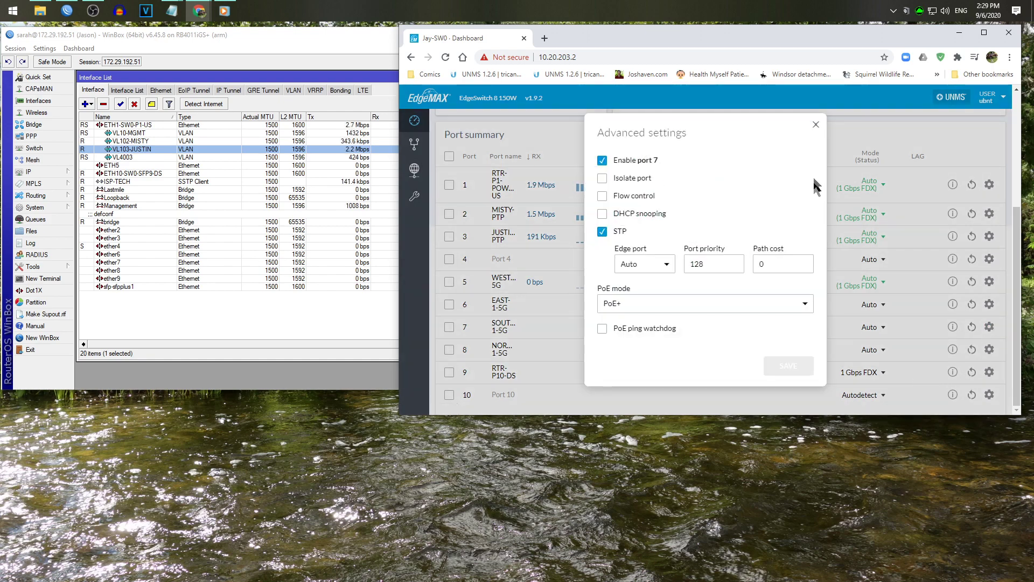
click(816, 125)
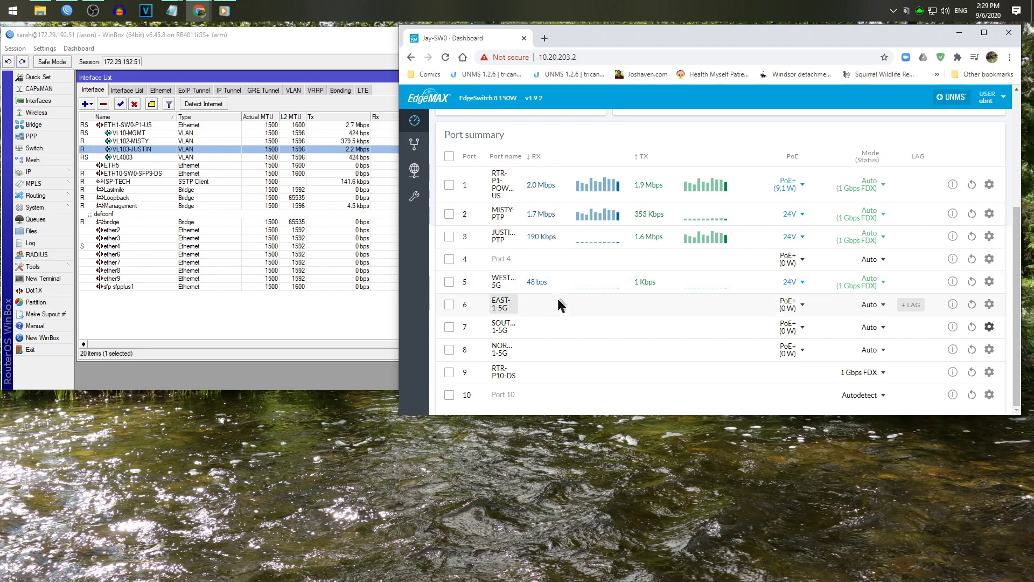
Recheck the advanced settings of switch ports 5 and 6 for port isolation
click(990, 281)
click(816, 124)
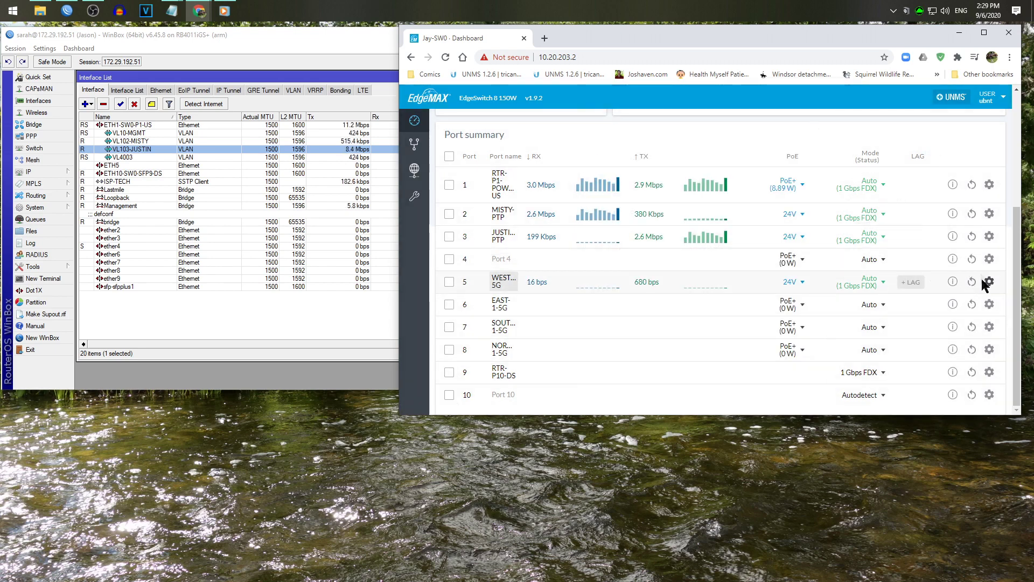
click(990, 305)
click(816, 125)
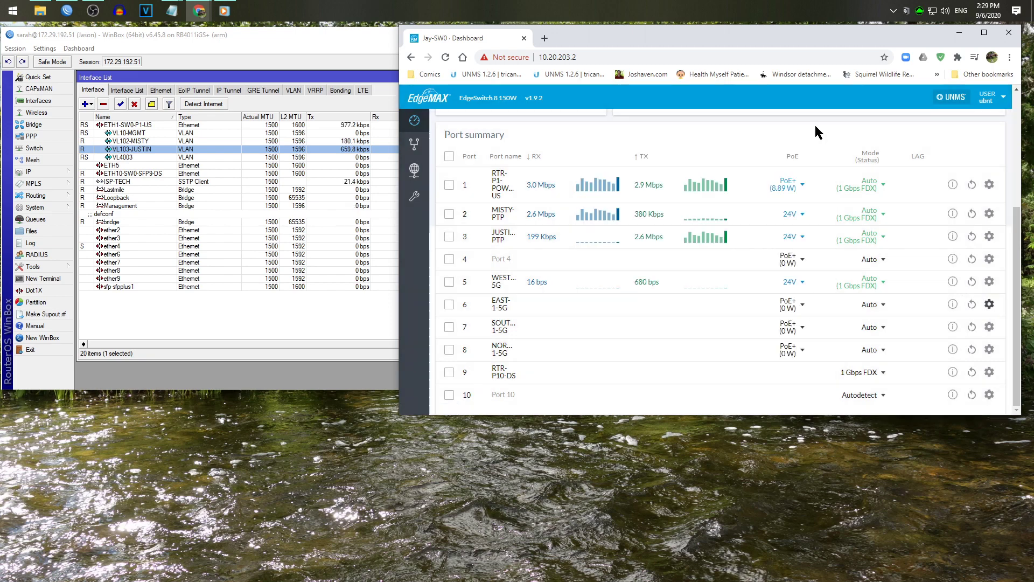
click(990, 304)
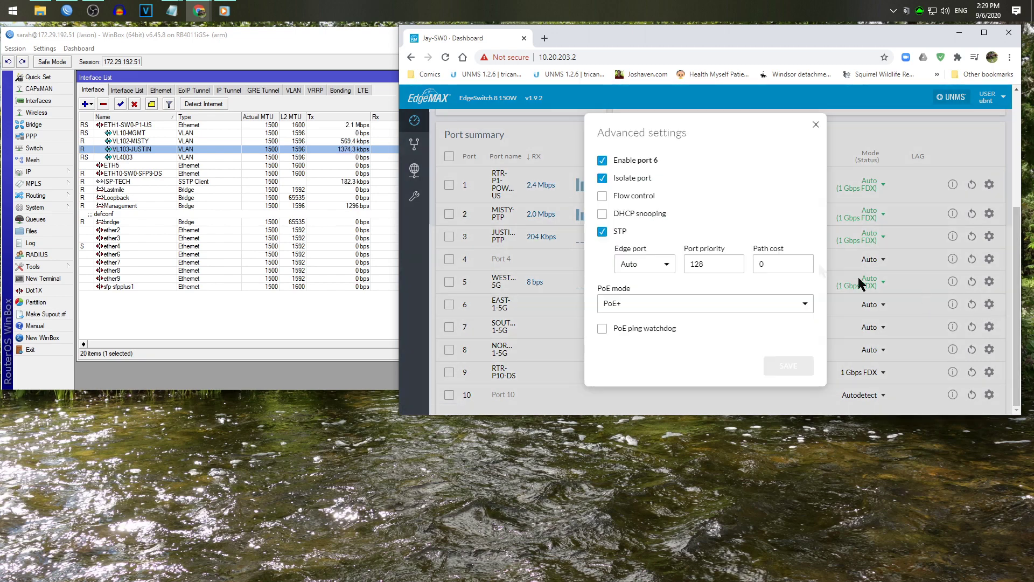
click(814, 127)
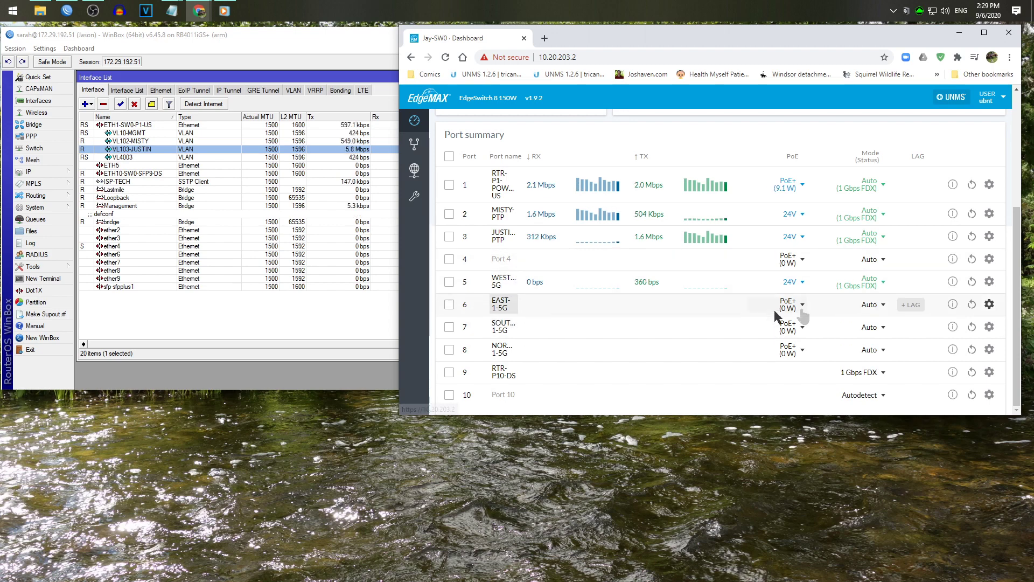
Enable port isolation on switch port 7 and save its advanced settings
click(990, 327)
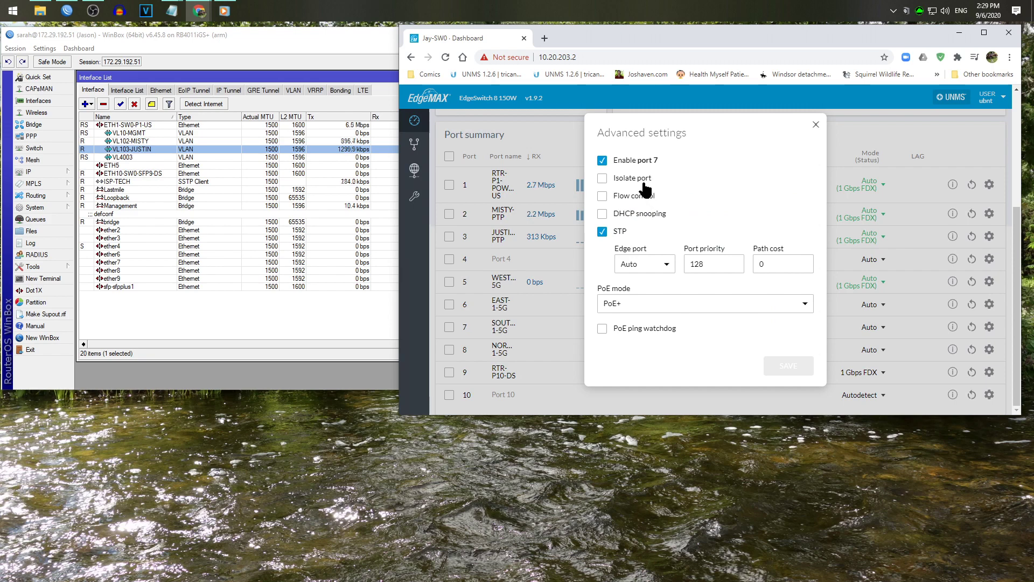
click(602, 177)
click(777, 364)
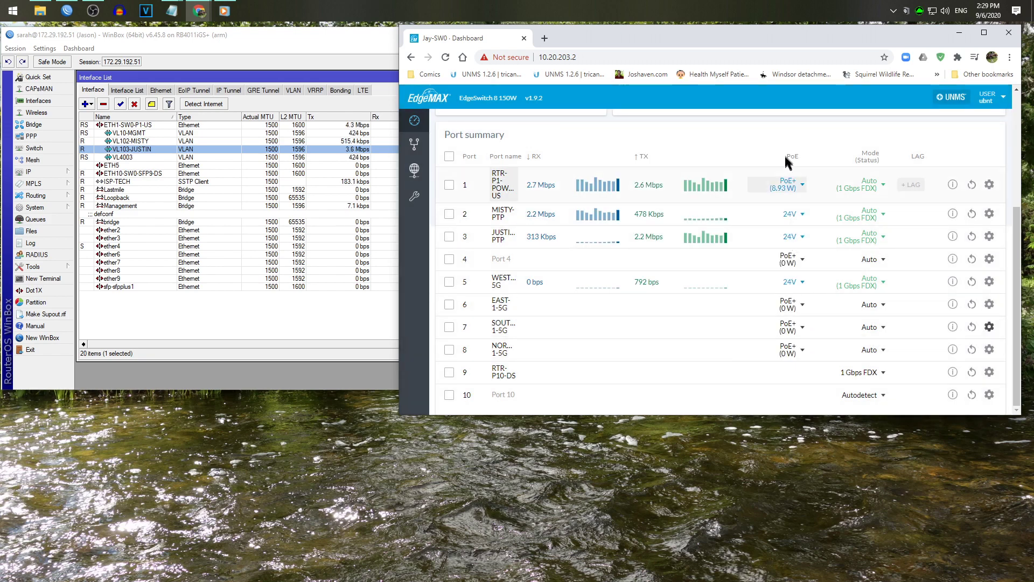
Check port 8's isolation setting and the VLAN 4003 port memberships, and return to the switch's port summary
click(989, 350)
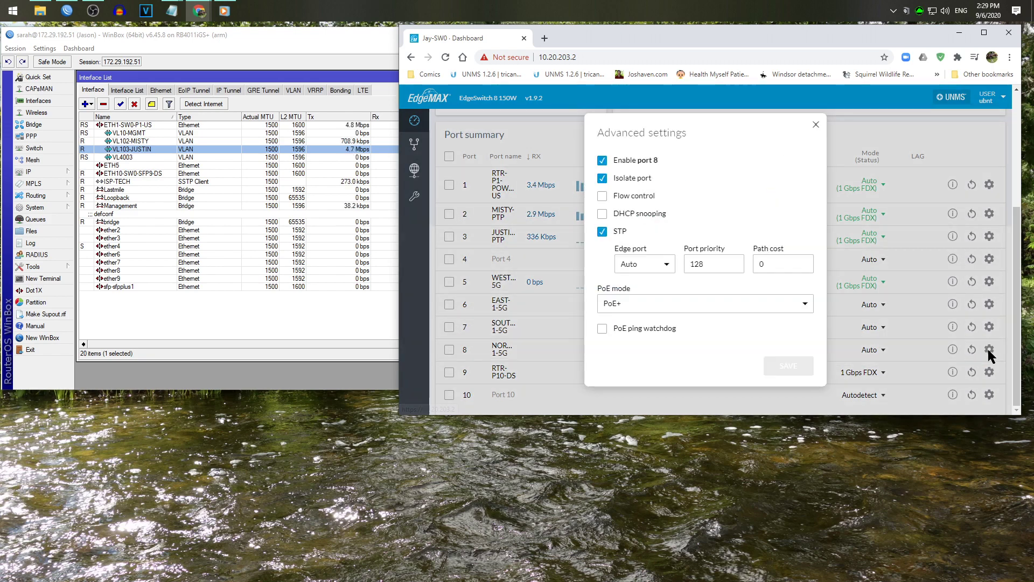
click(813, 127)
click(414, 144)
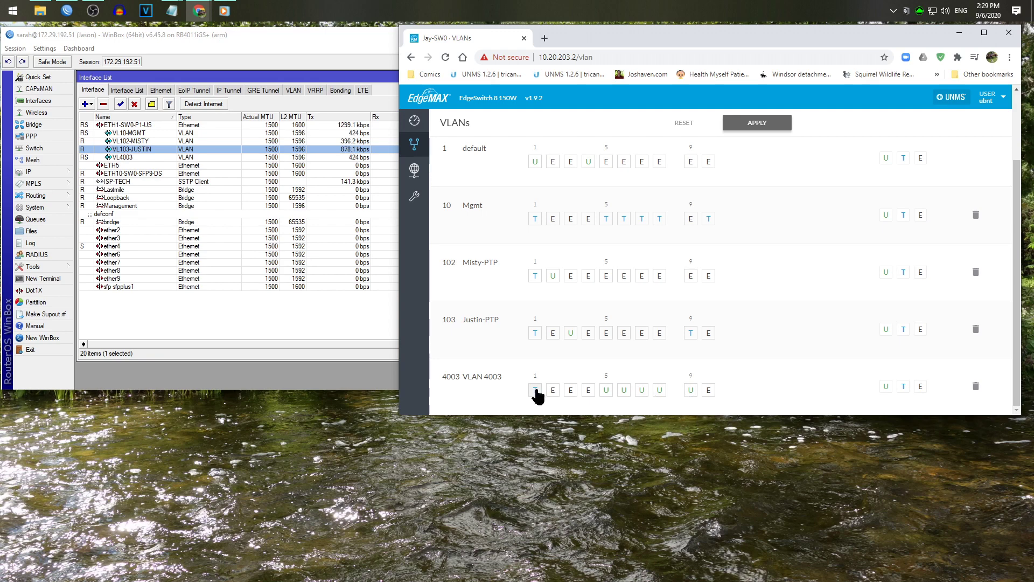
click(414, 120)
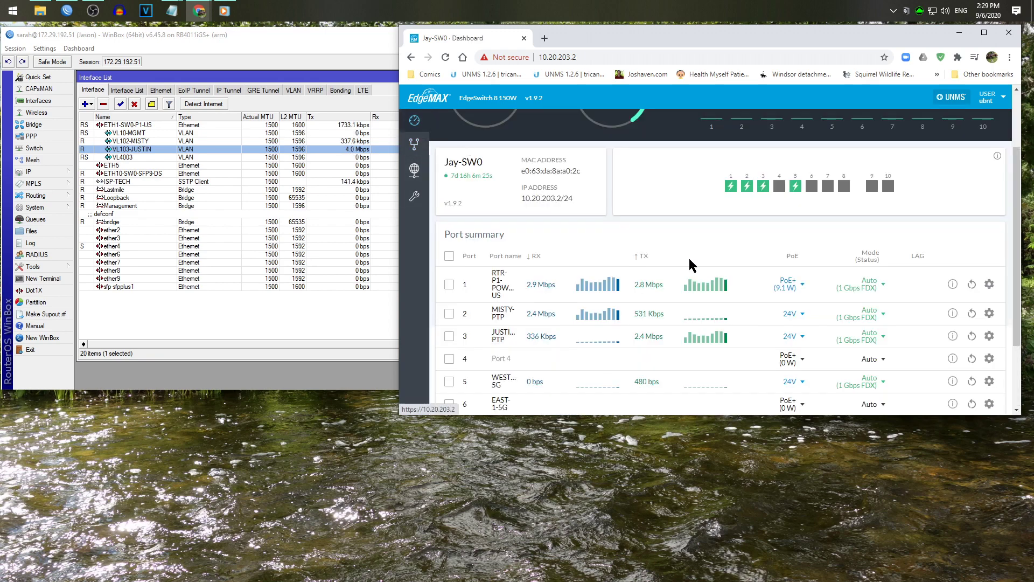
scroll(900, 362, down, 2)
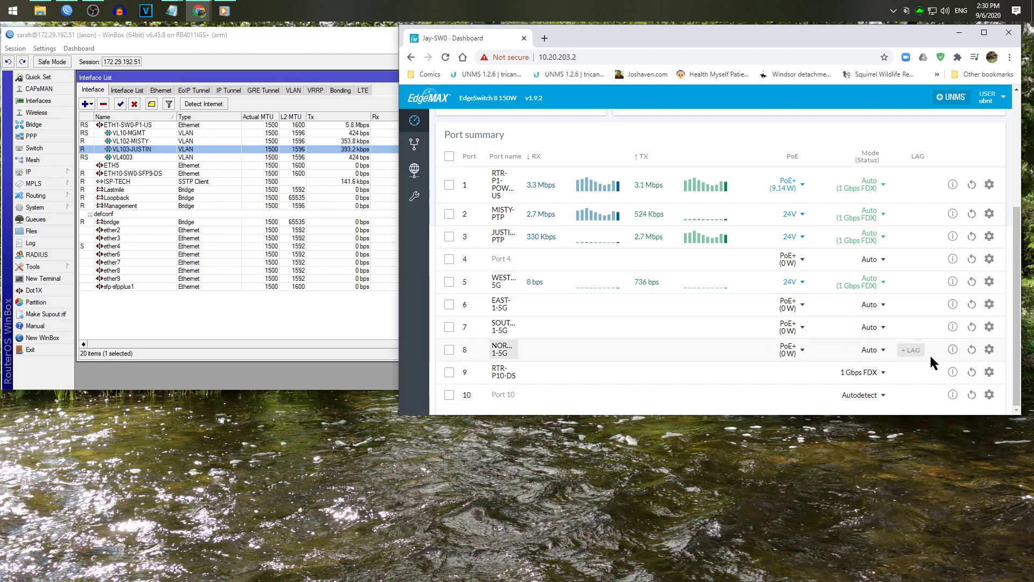
Try a horizon value of 1 on the router's ether4 bridge port and discard the change
click(46, 120)
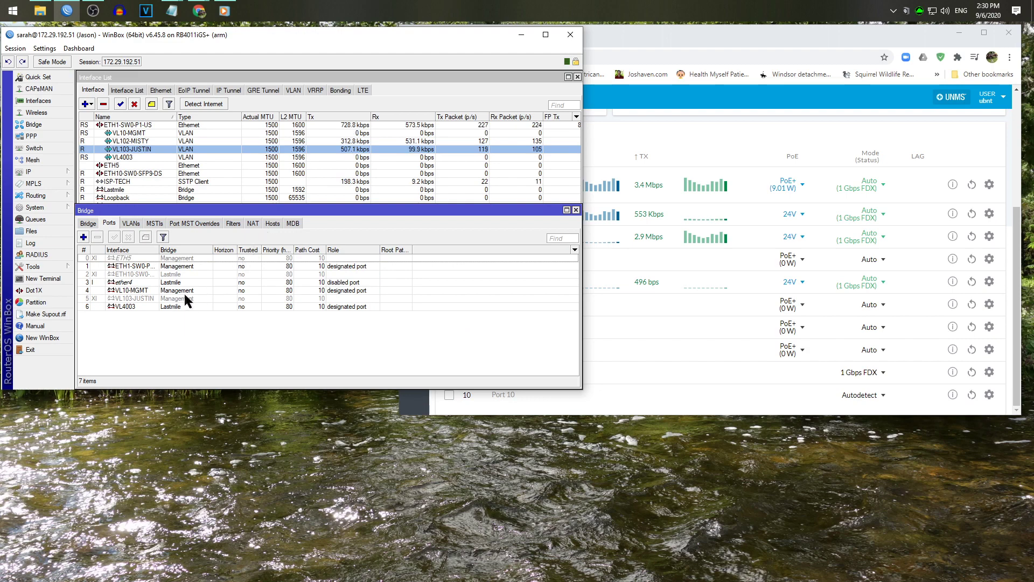
double_click(178, 282)
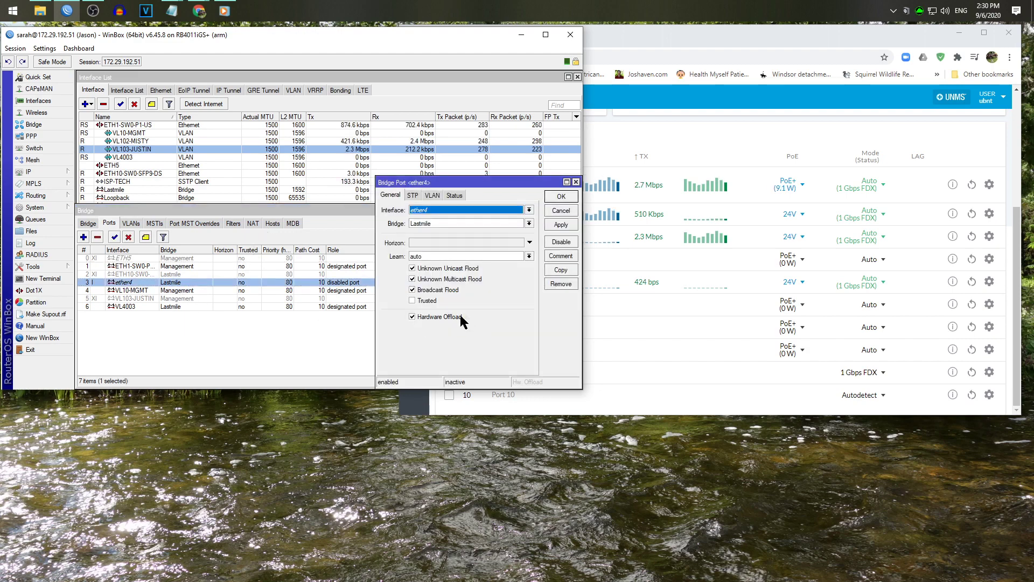
click(429, 240)
text(1)
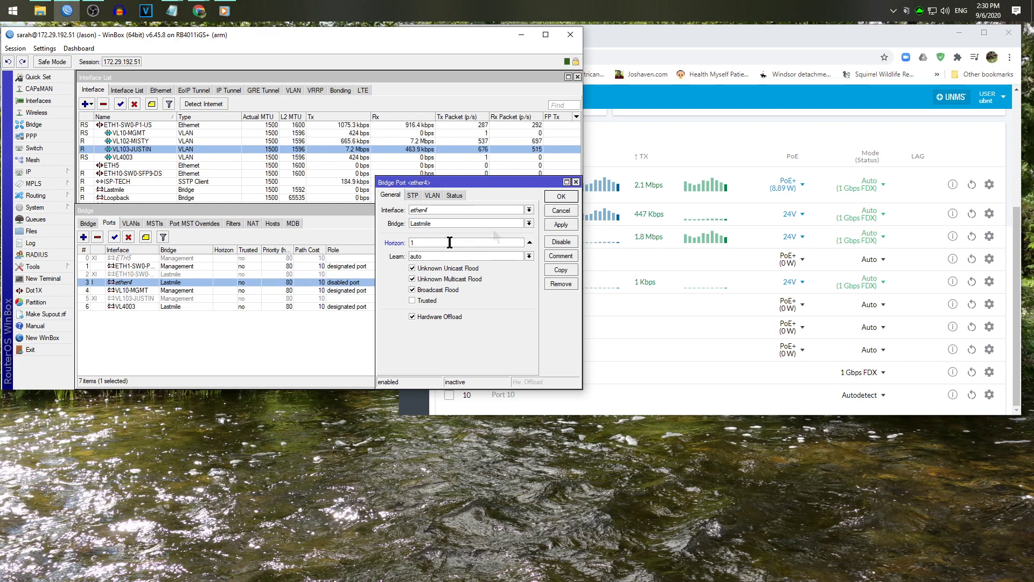
key(Escape)
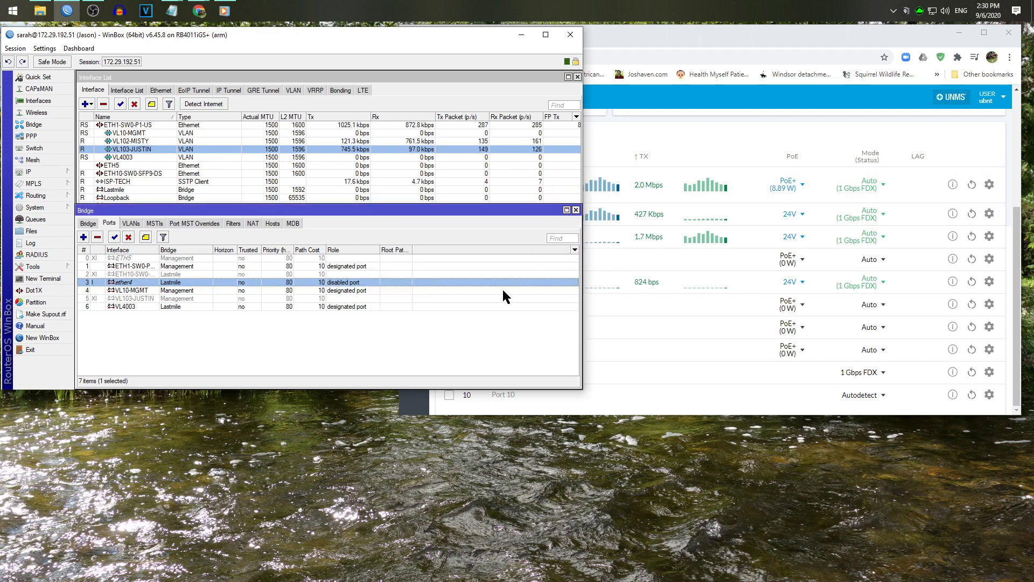
click(576, 210)
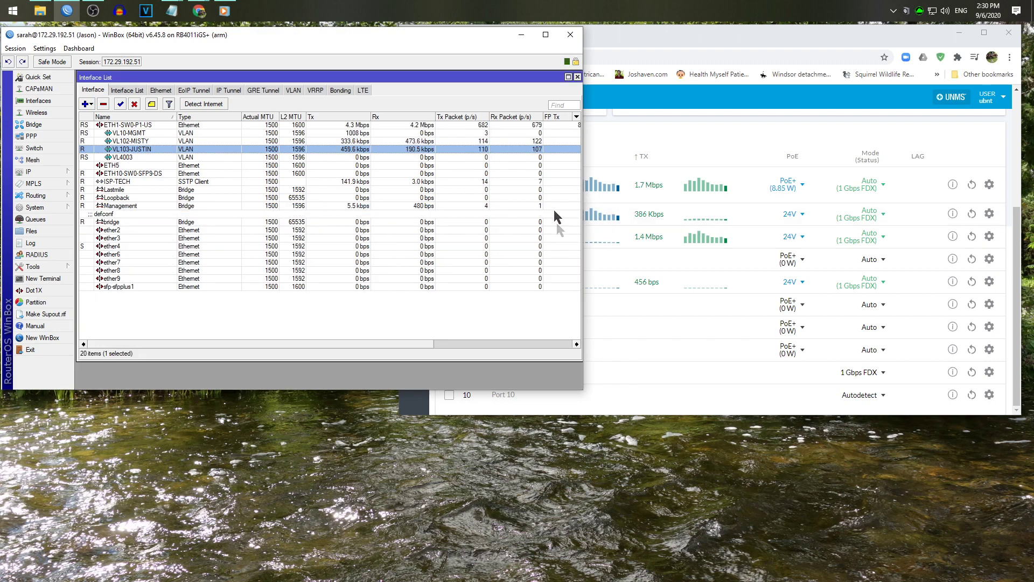
Review the switch dashboard's throughput, active ports and port summary alongside the router's interface list
click(807, 35)
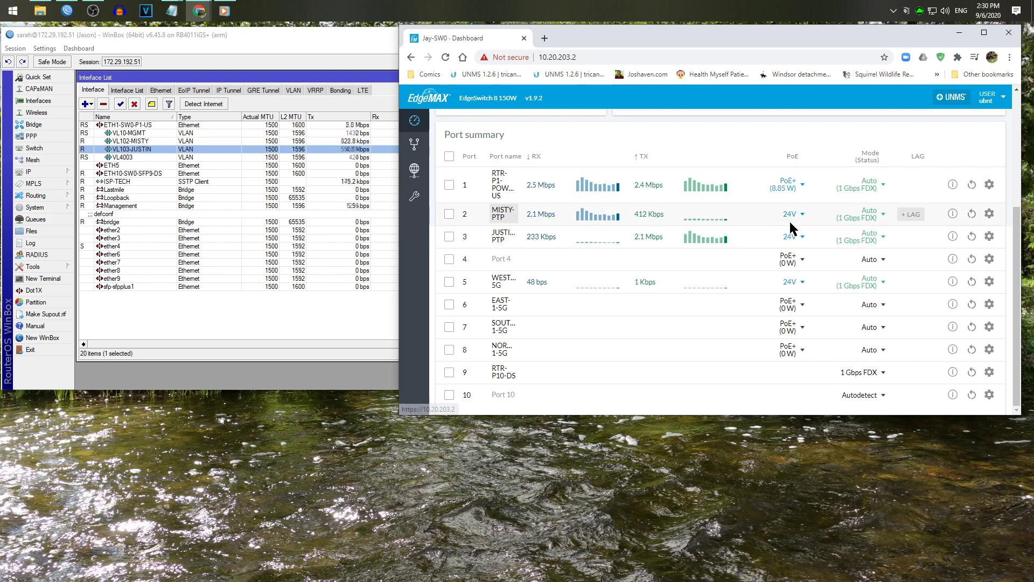
scroll(850, 188, up, 4)
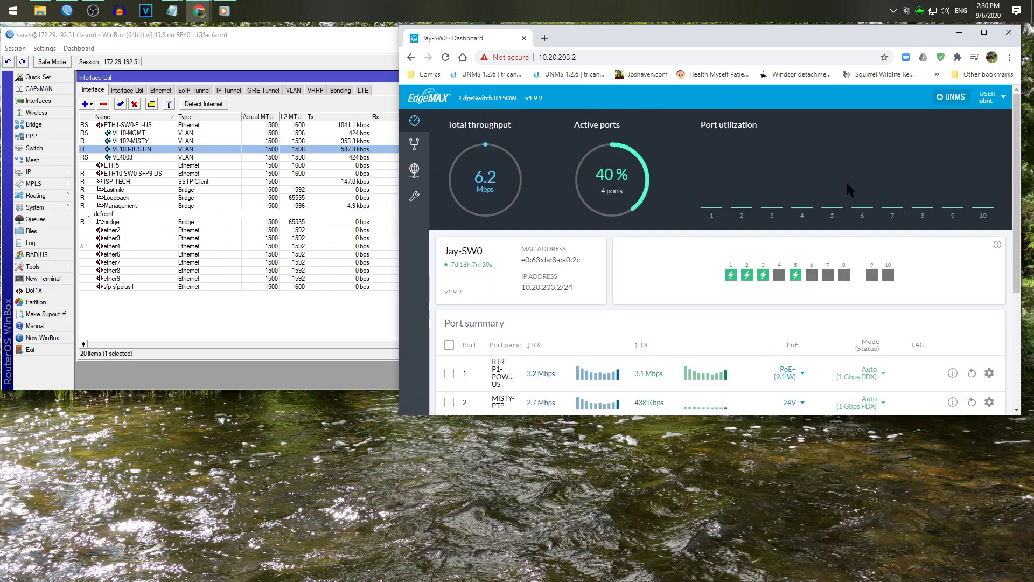
scroll(847, 185, down, 4)
scroll(847, 188, up, 4)
scroll(849, 189, down, 4)
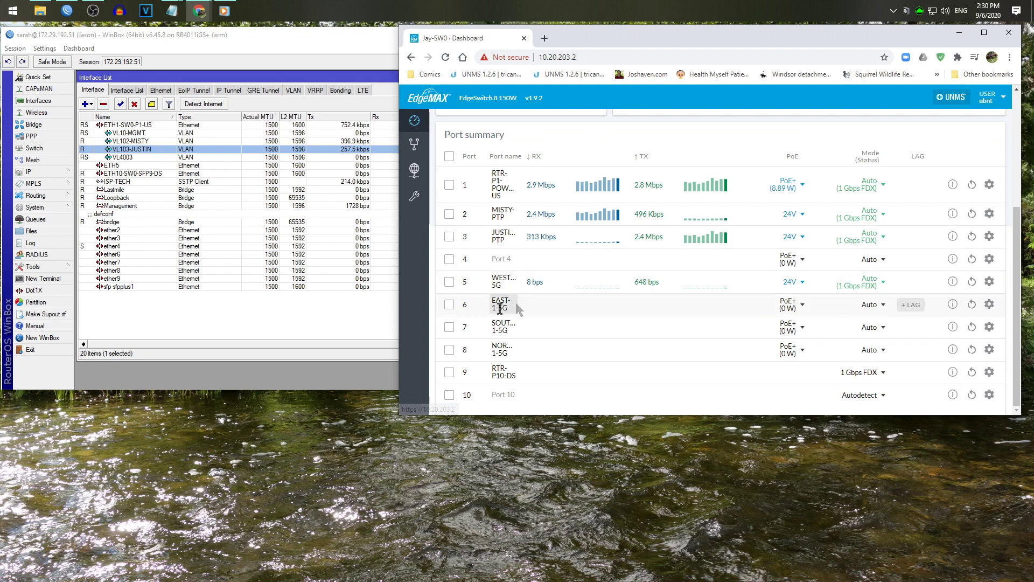
click(348, 329)
click(485, 394)
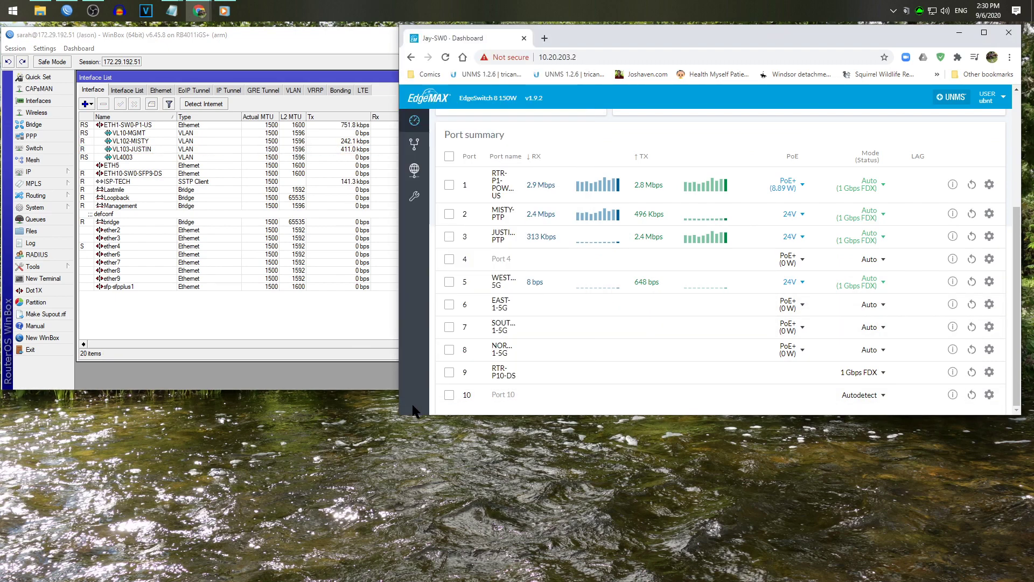